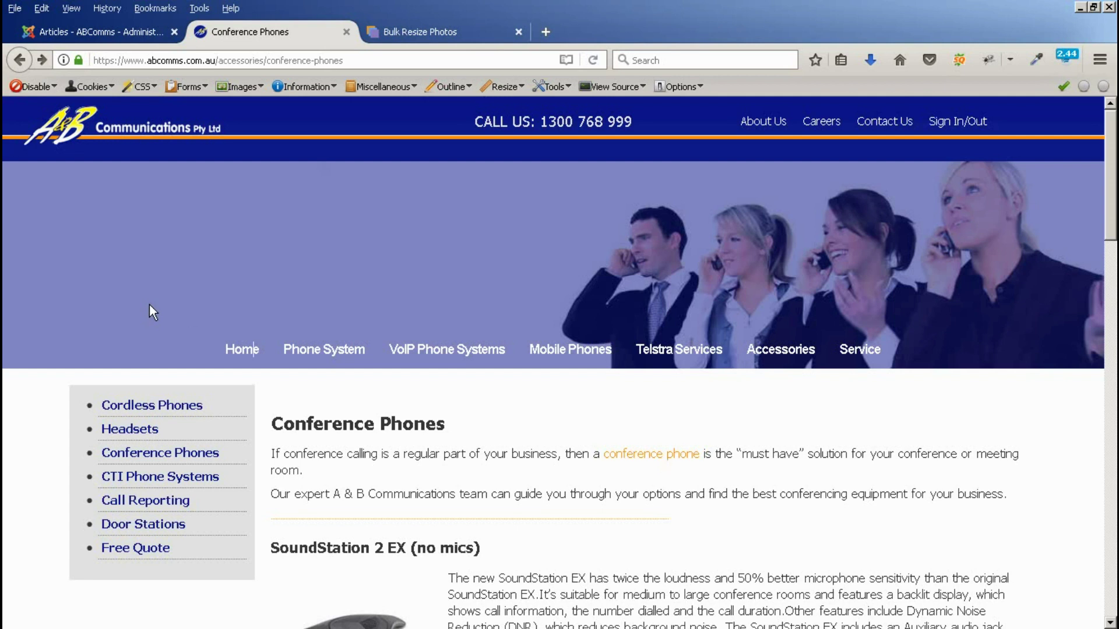
# Resize trail-ride.jpg from the montoshow folder in Bulk Resize Photos to a longest side of 400 pixels, and cancel saving the result.
pyautogui.click(429, 32)
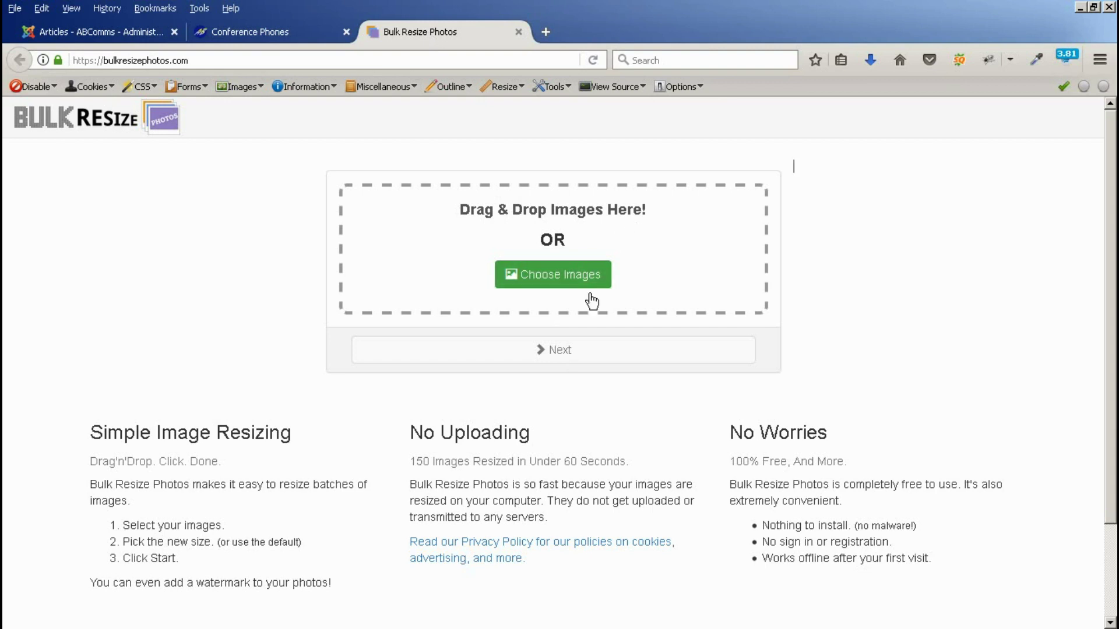
pyautogui.click(550, 277)
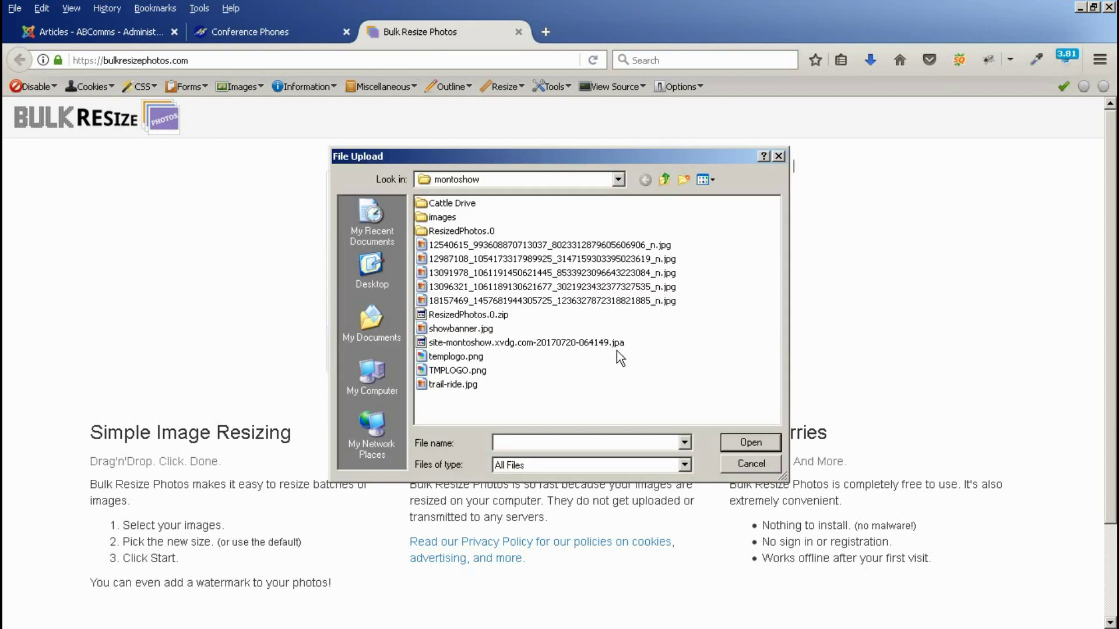
pyautogui.click(709, 180)
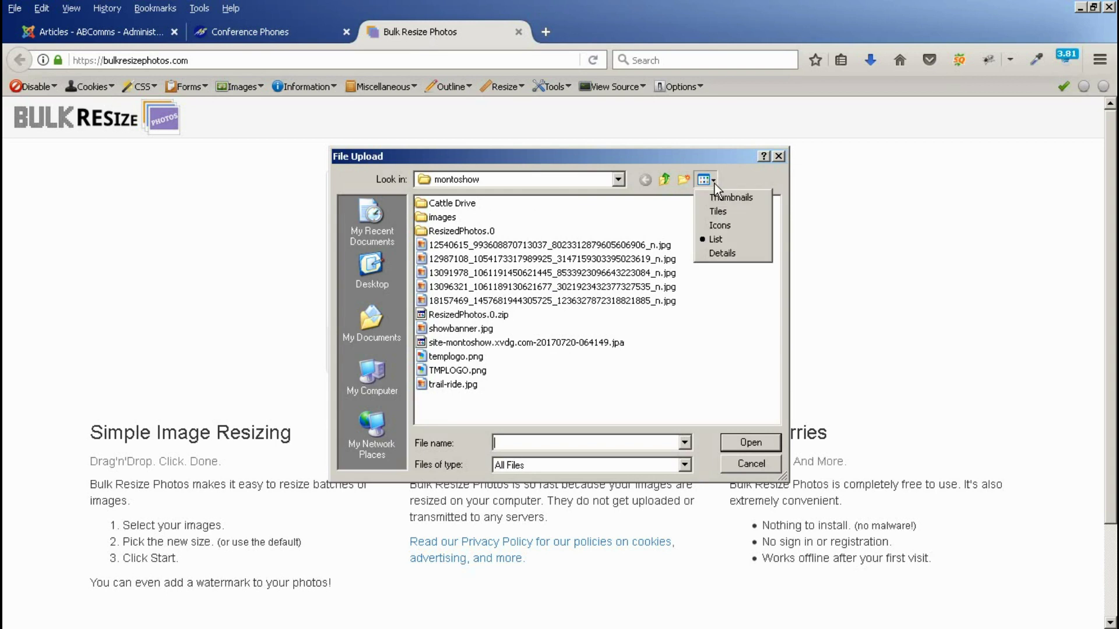
pyautogui.click(720, 254)
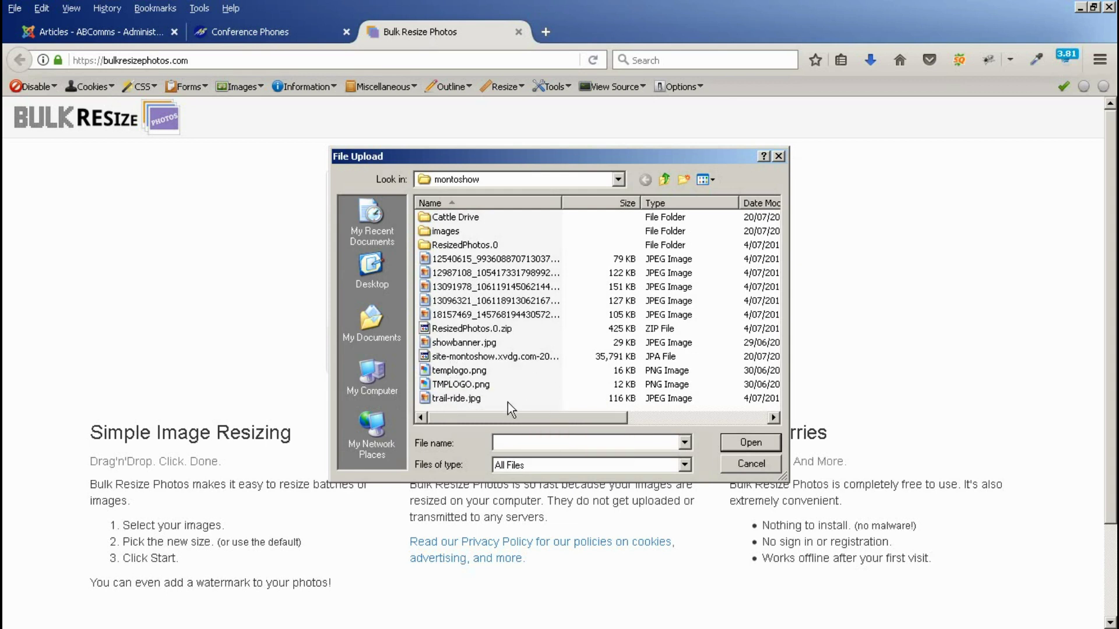
pyautogui.click(462, 398)
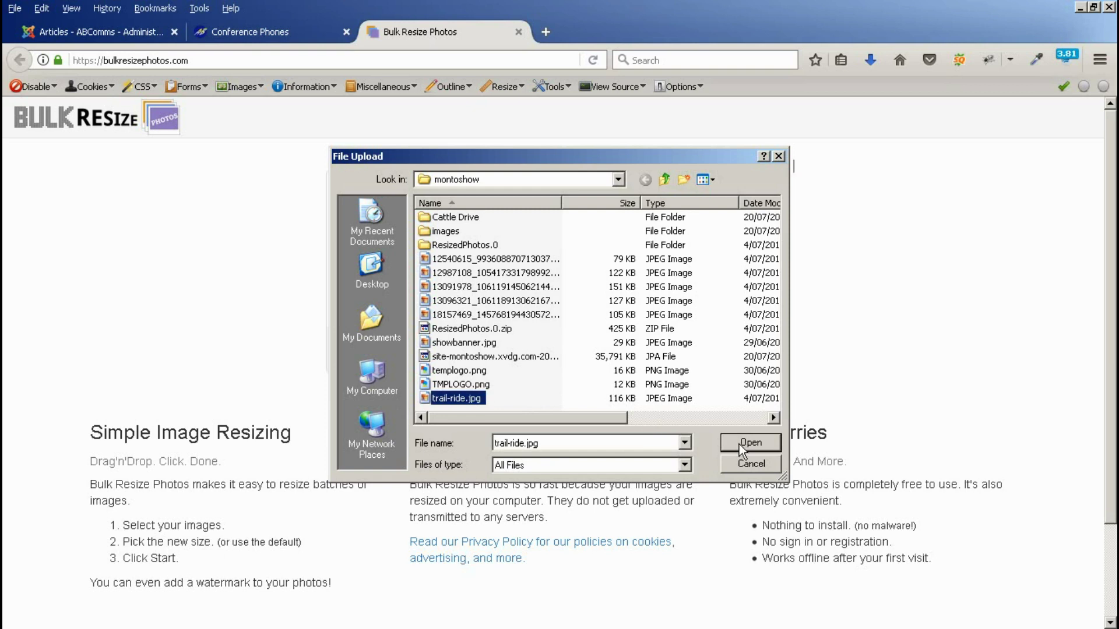
pyautogui.click(739, 444)
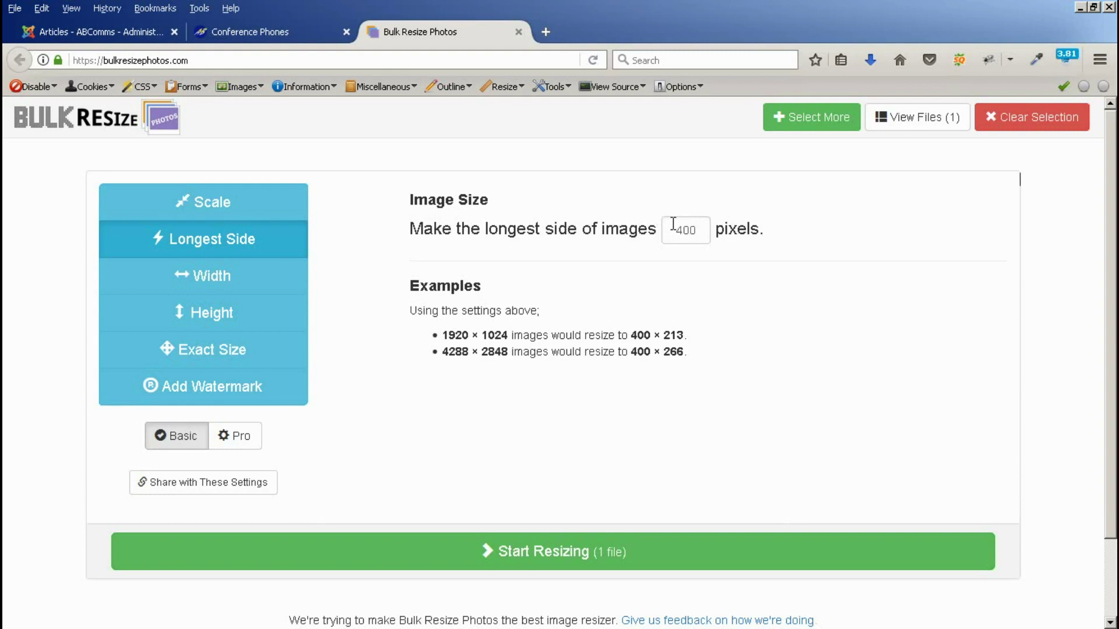
pyautogui.click(544, 554)
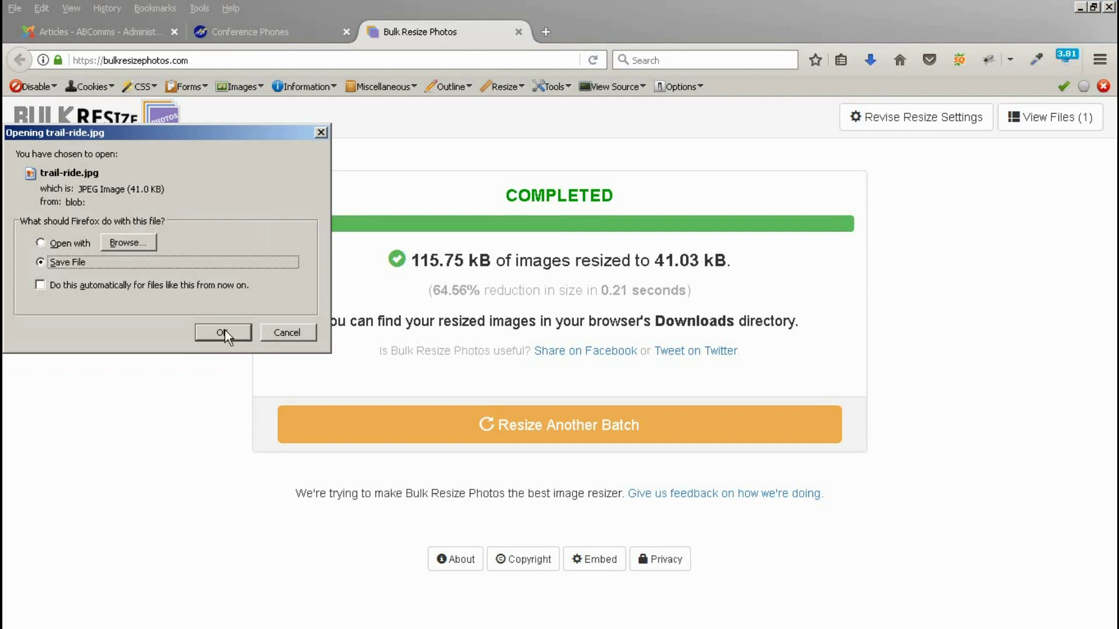
pyautogui.click(288, 333)
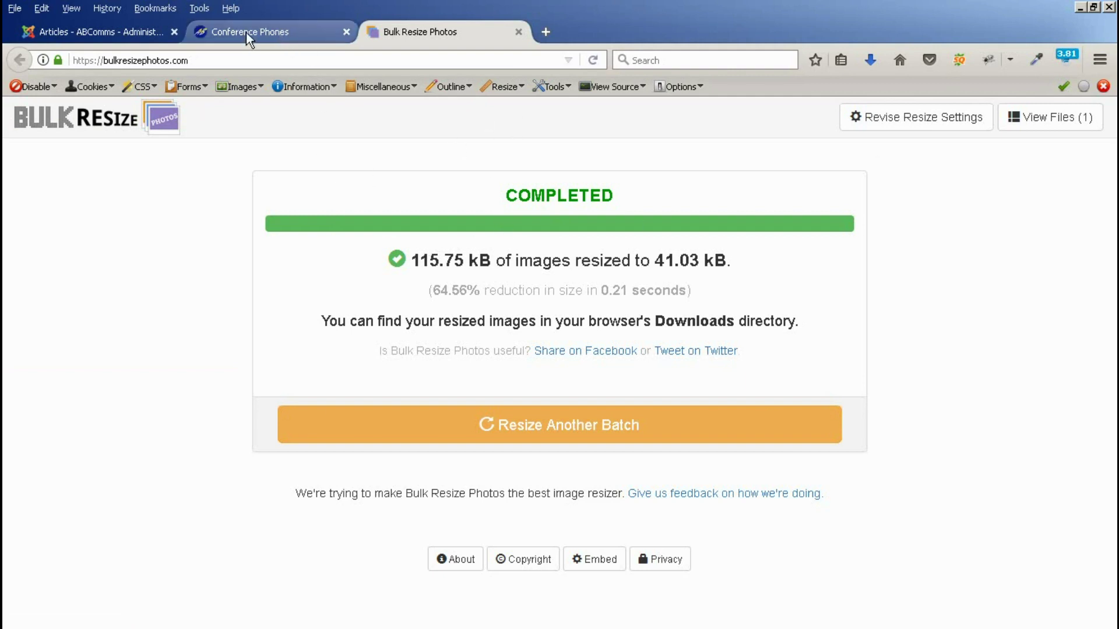
# Return to the Conference Phones site and sign in through the Sign In/Out link in the page footer.
pyautogui.click(299, 34)
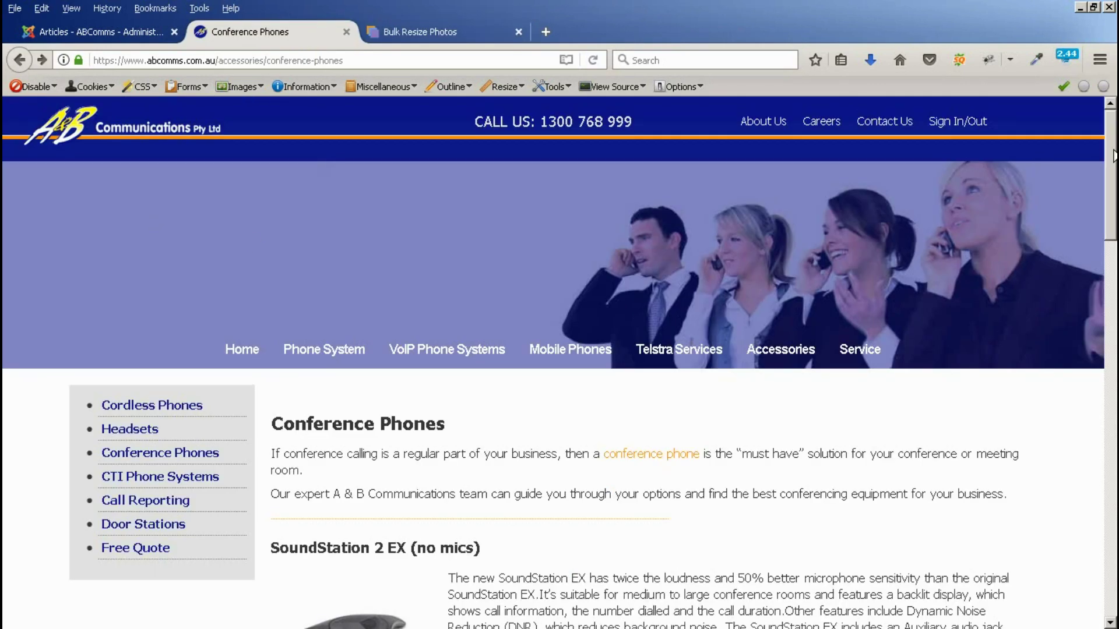
pyautogui.moveTo(1113, 154)
pyautogui.mouseDown()
pyautogui.moveTo(1111, 573)
pyautogui.moveTo(1106, 164)
pyautogui.mouseUp()
pyautogui.moveTo(1113, 158); pyautogui.dragTo(1113, 592)
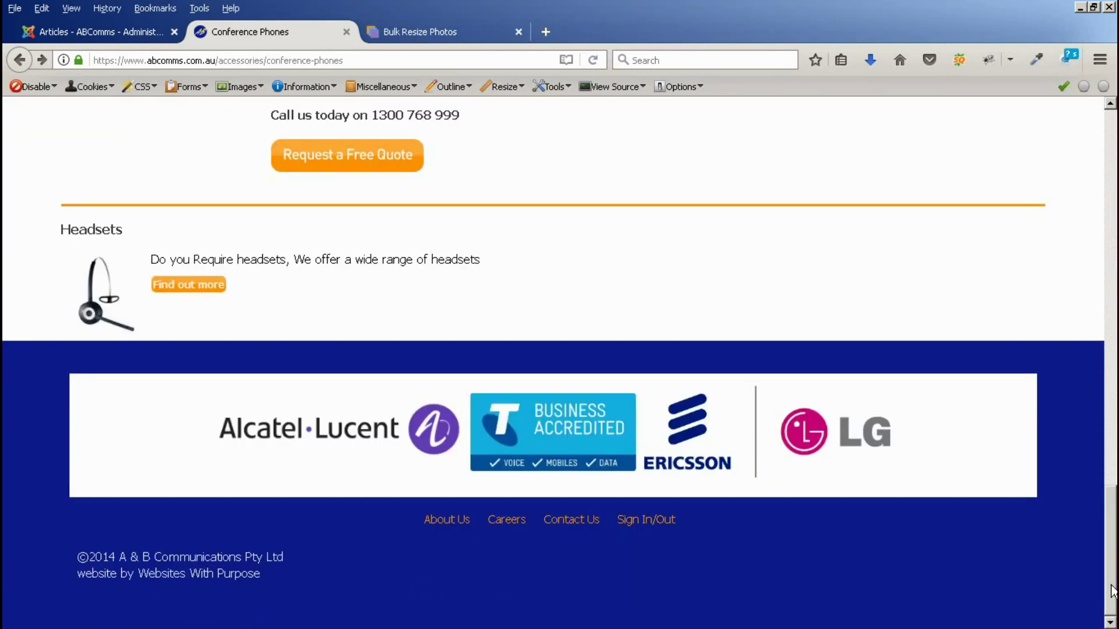
pyautogui.click(637, 526)
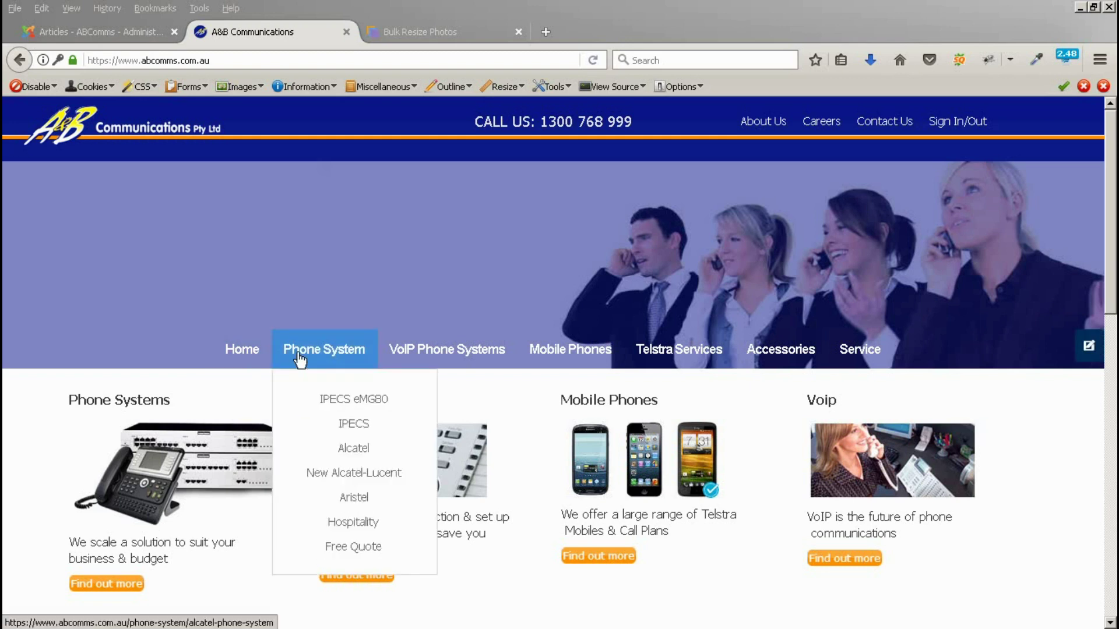
# Go to the Conference Phones page under Accessories and open its article for editing.
pyautogui.moveTo(793, 372)
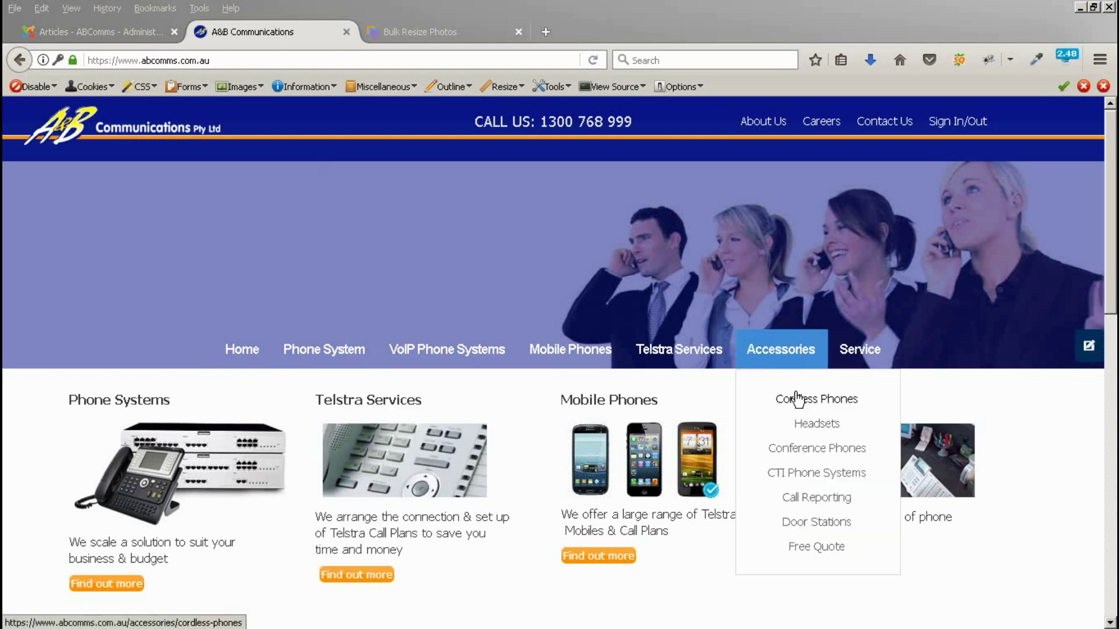
pyautogui.click(801, 450)
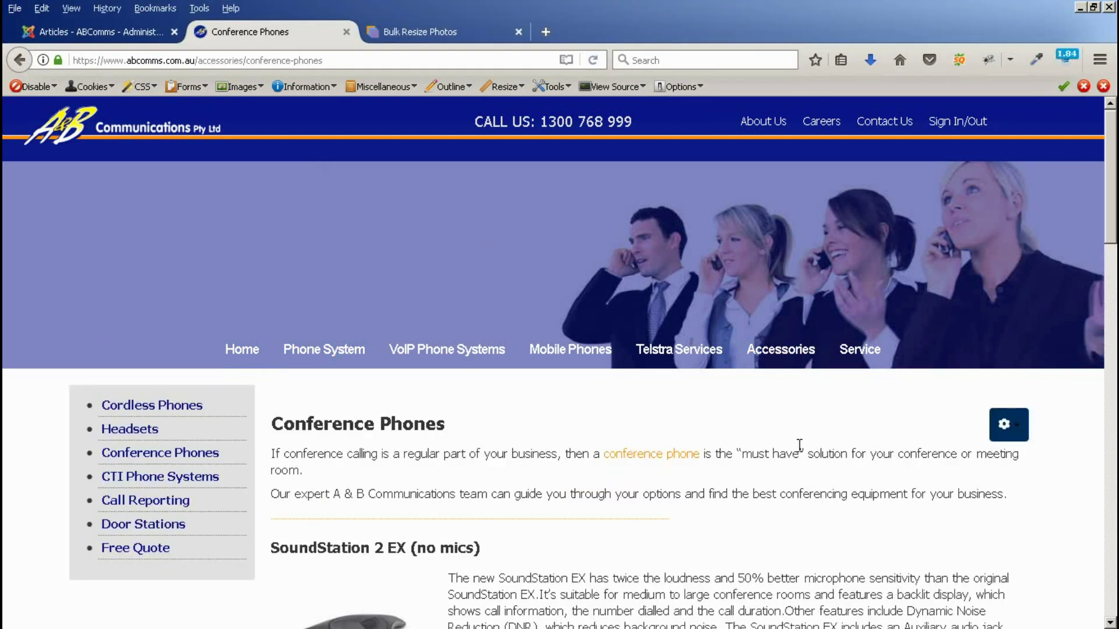
pyautogui.scroll(-4, 561, 460)
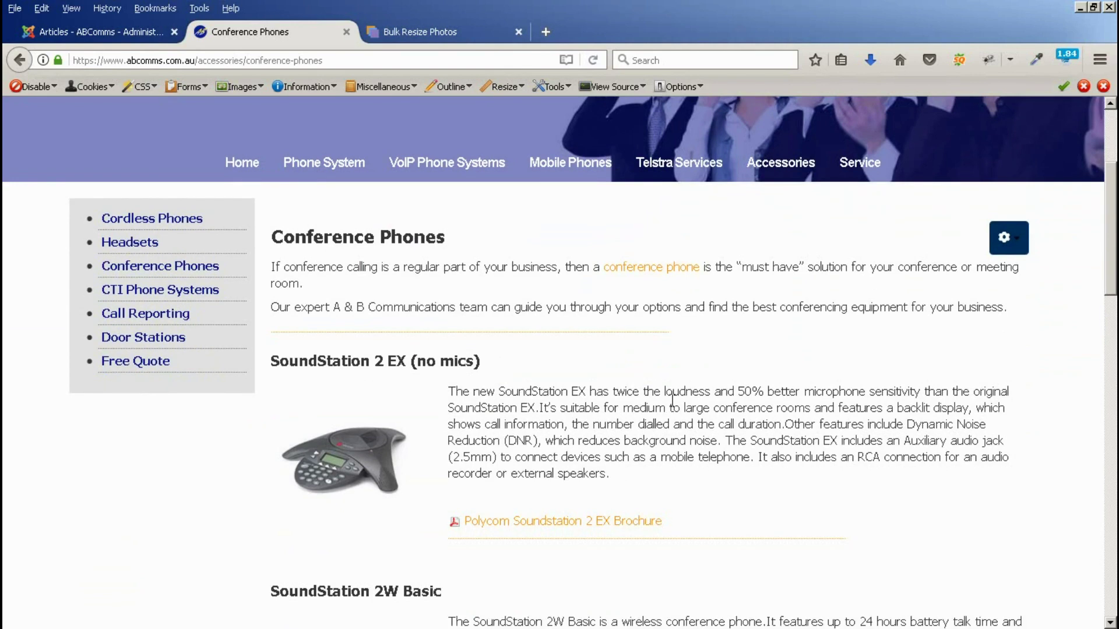
pyautogui.scroll(-2, 672, 401)
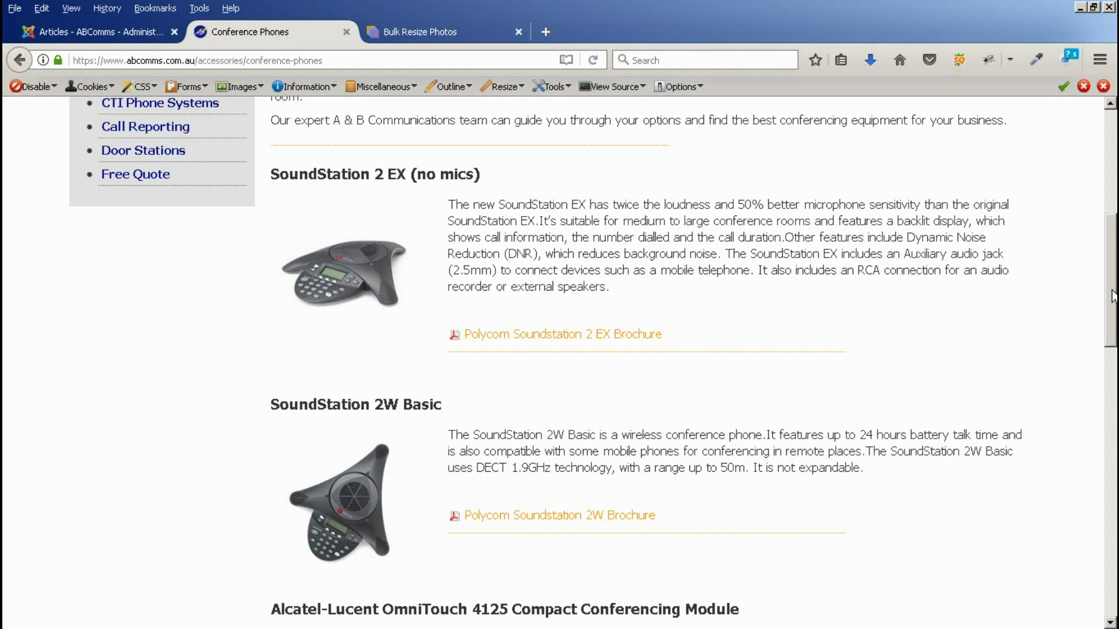
pyautogui.moveTo(1113, 296); pyautogui.dragTo(1114, 220)
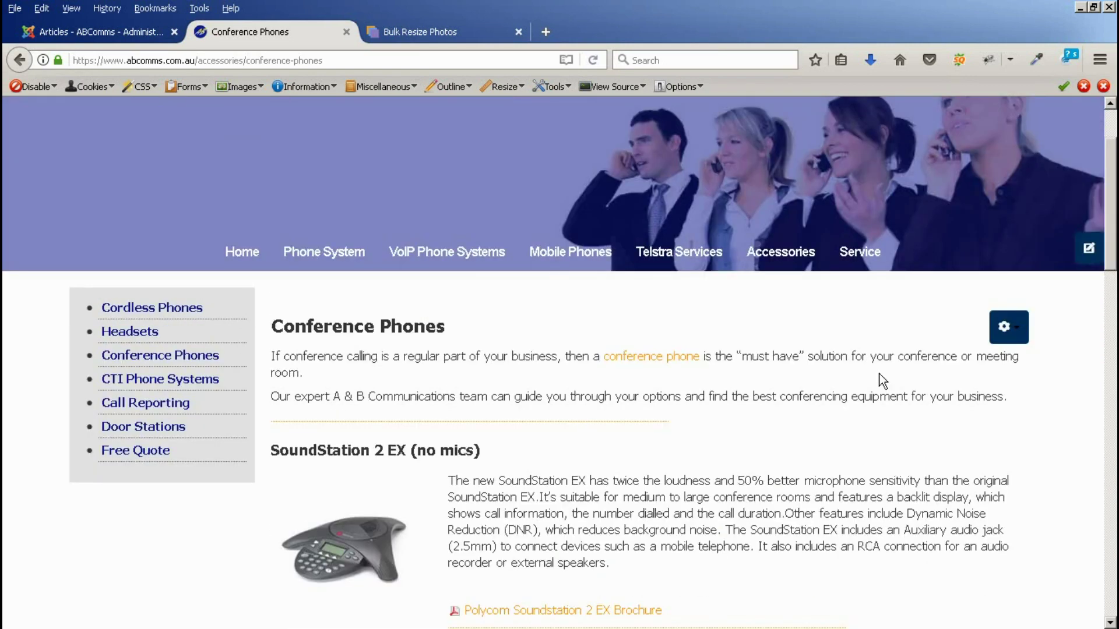
pyautogui.click(1011, 330)
pyautogui.click(956, 363)
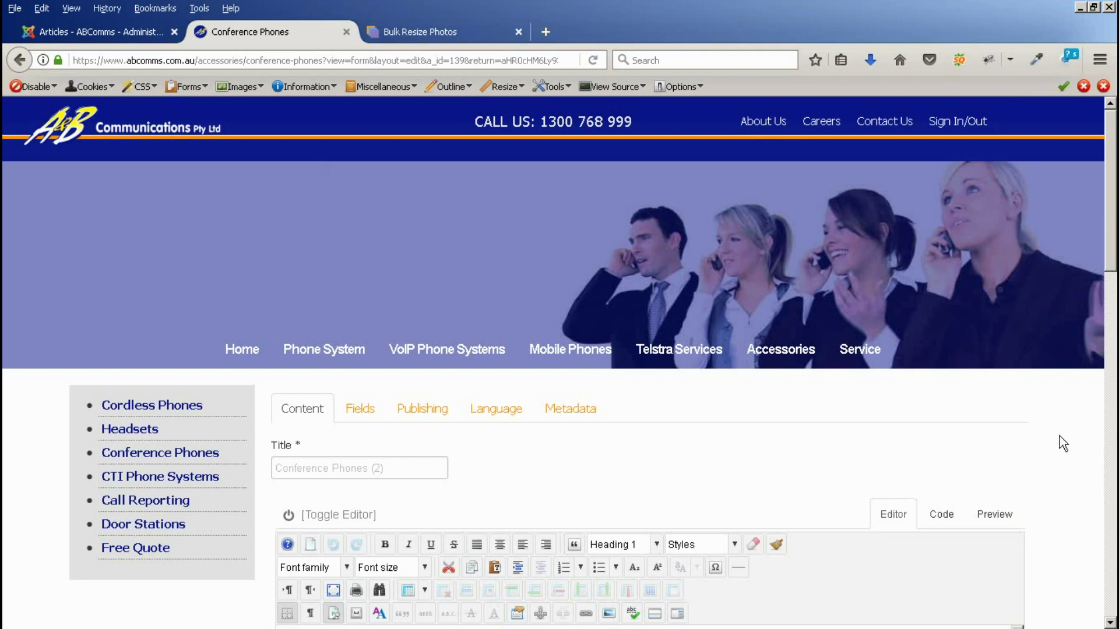
# Review the article's publishing settings, including category, status and access, and return to its content.
pyautogui.scroll(-5, 1063, 450)
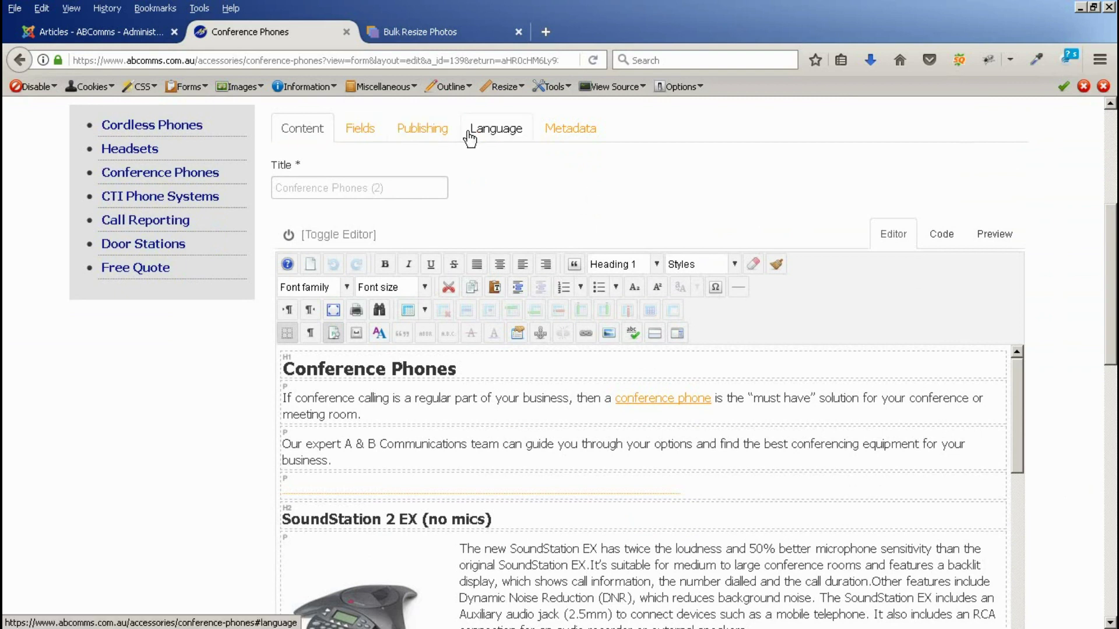
pyautogui.click(434, 135)
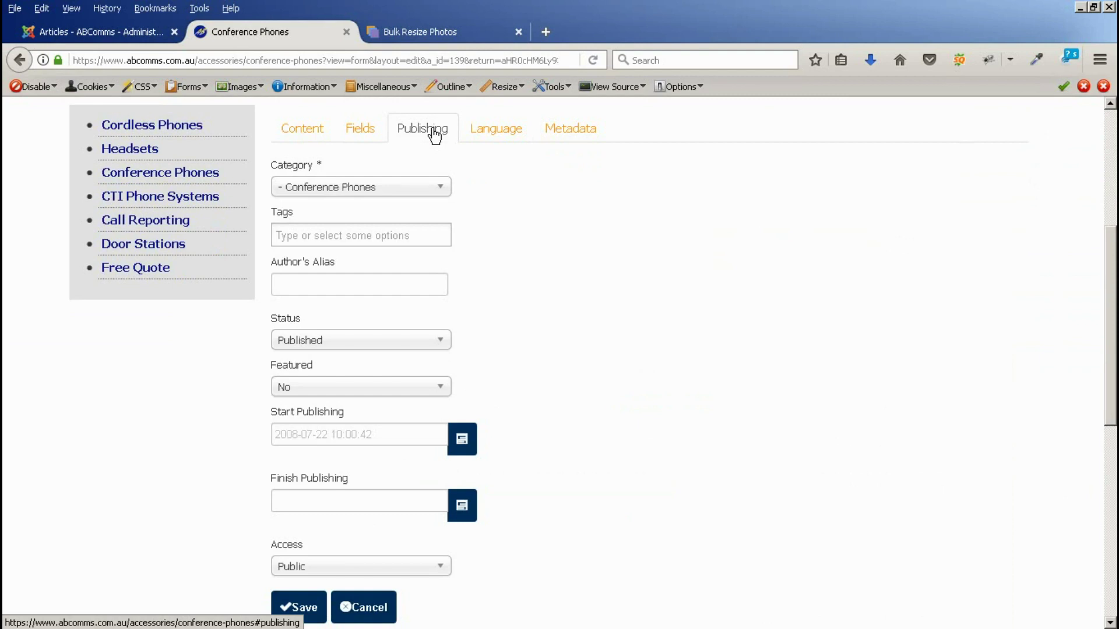
pyautogui.click(411, 164)
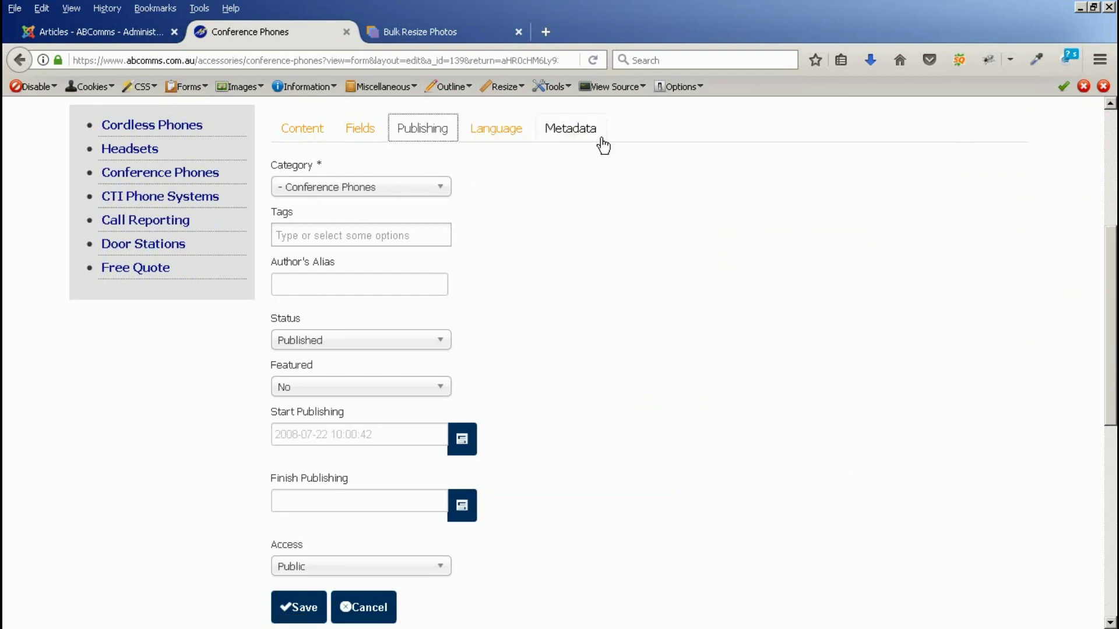
pyautogui.click(311, 133)
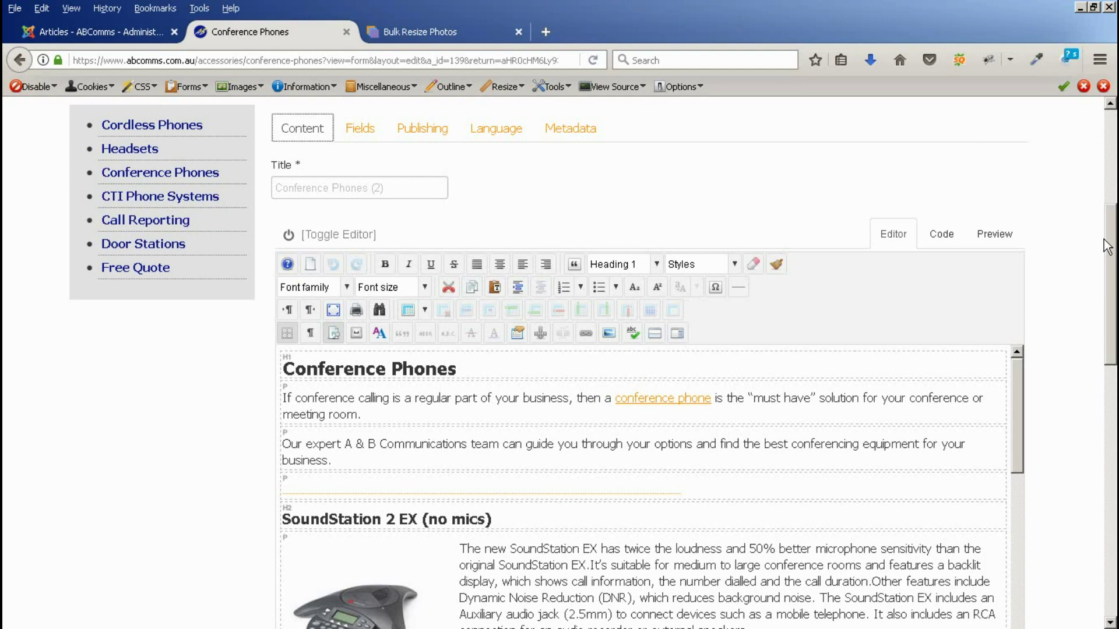
# Start inserting an image before the paragraph beginning "The Alcatel-Lucent OmniTouch 4125" and choose Alcatel_4125_Conference_phone.jpg from the root image folder.
pyautogui.moveTo(1021, 377); pyautogui.dragTo(1001, 628)
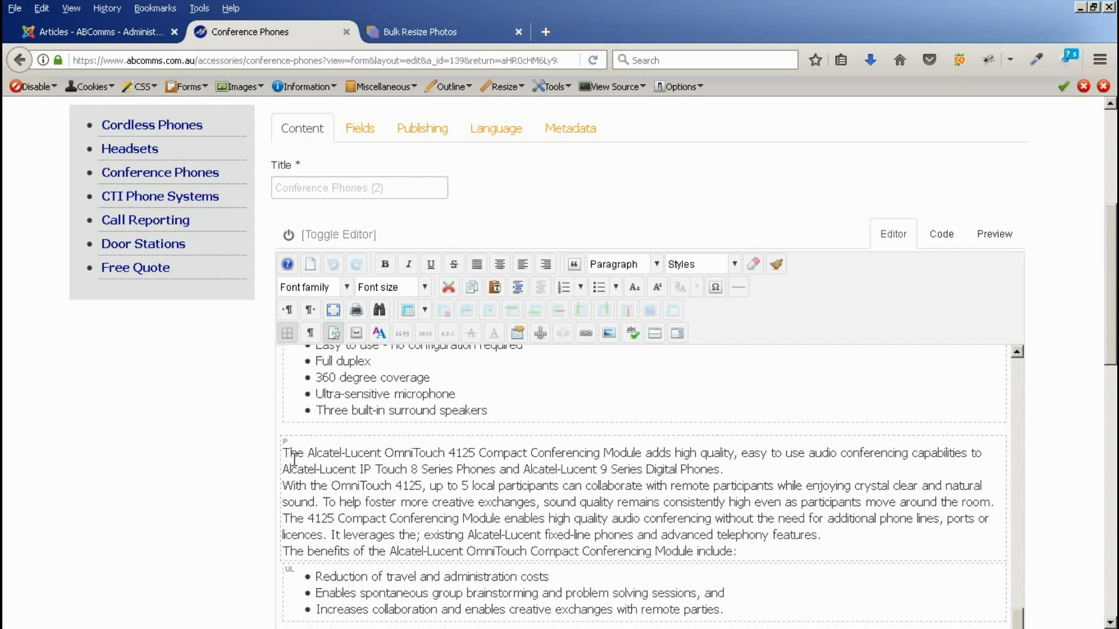
pyautogui.moveTo(1110, 311); pyautogui.dragTo(1111, 385)
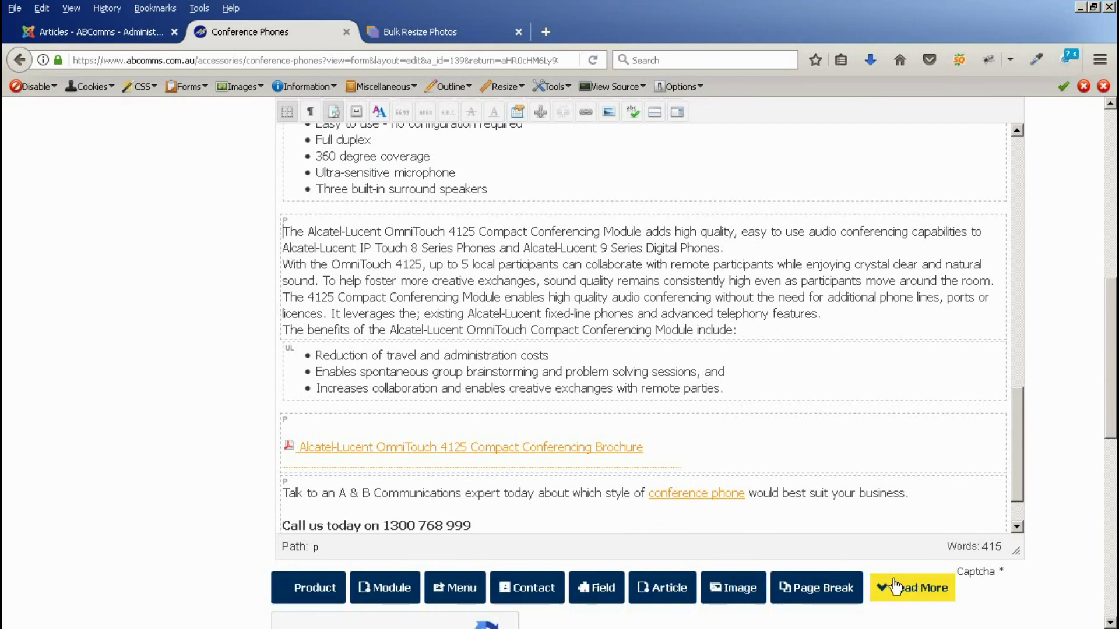
pyautogui.click(743, 592)
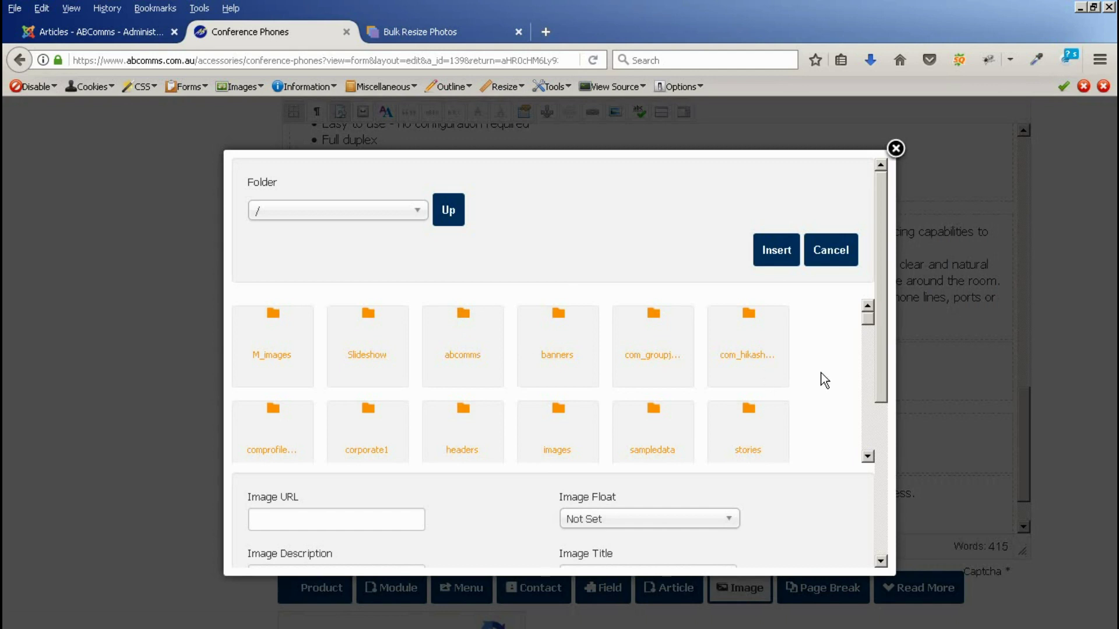
pyautogui.scroll(-3, 607, 503)
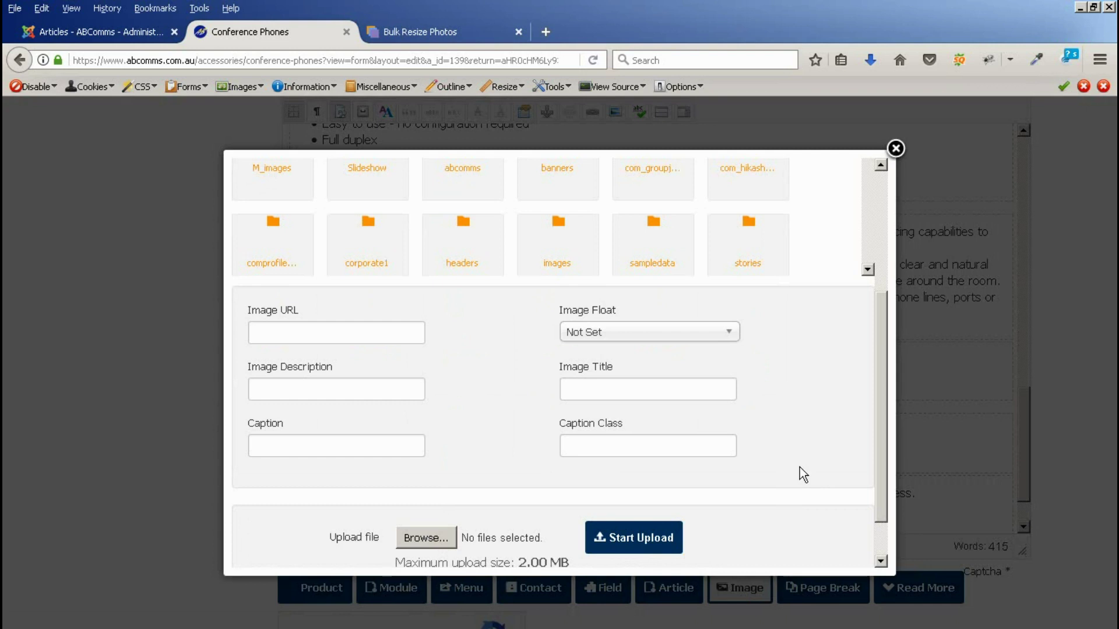
pyautogui.scroll(3, 800, 468)
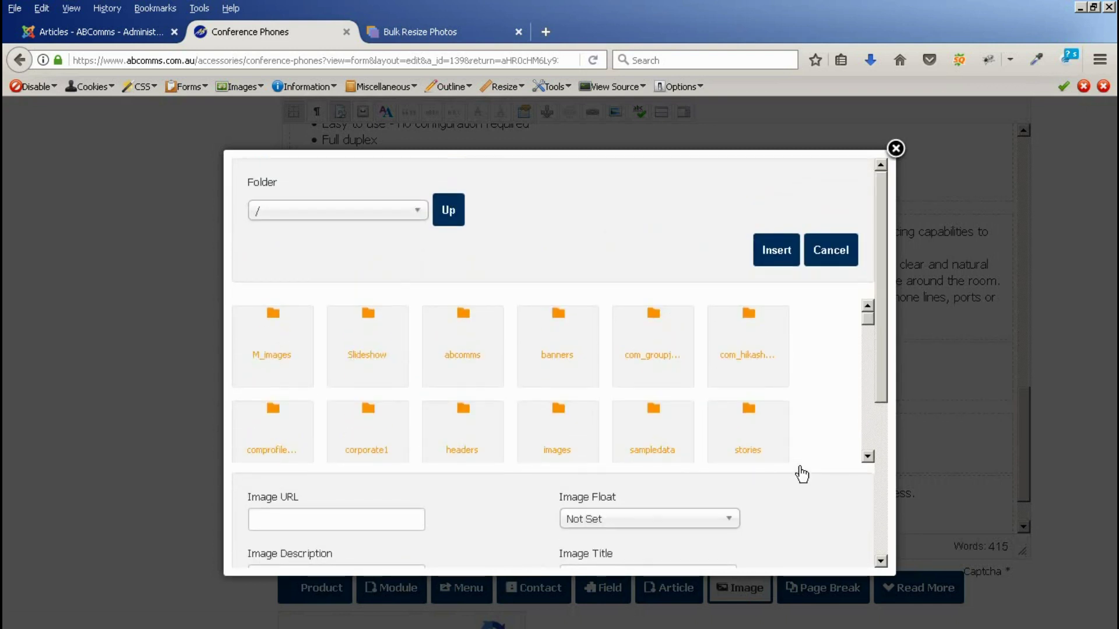
pyautogui.scroll(-3, 799, 467)
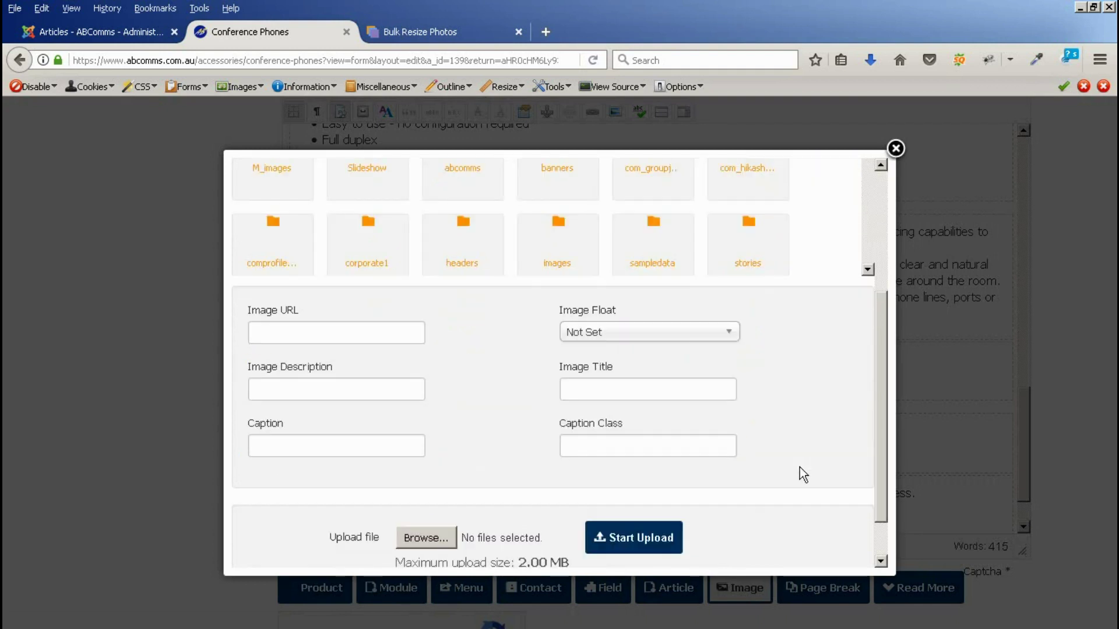
pyautogui.scroll(3, 817, 390)
pyautogui.moveTo(865, 328); pyautogui.dragTo(866, 341)
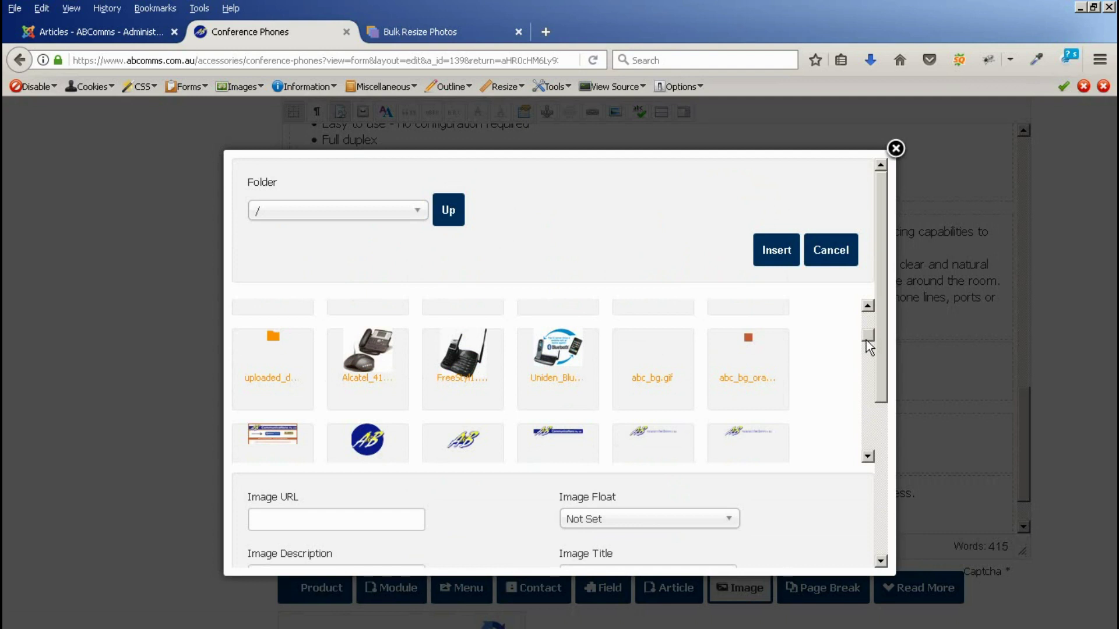
pyautogui.click(379, 350)
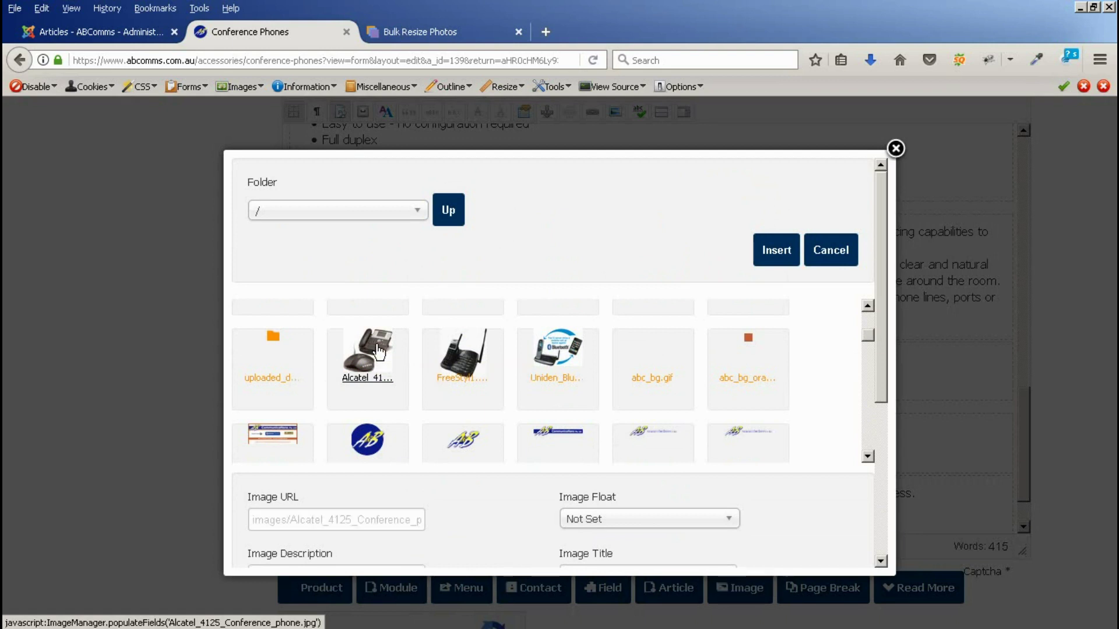
# Set both the image description and the image title to "Alcatel 4125 Conference Phone".
pyautogui.scroll(-3, 516, 519)
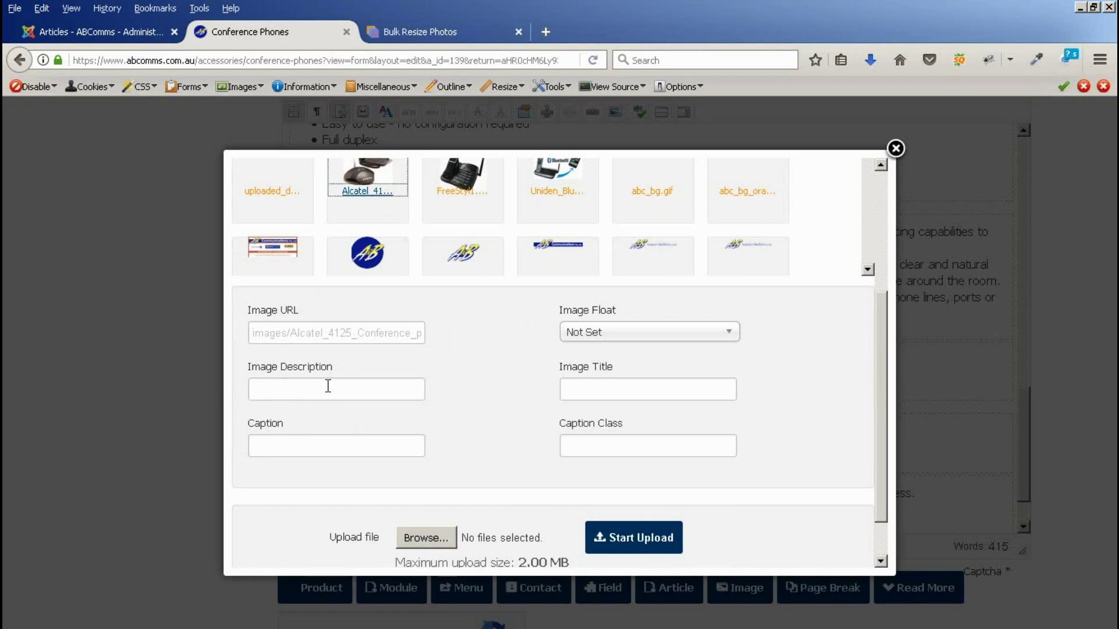
pyautogui.click(312, 394)
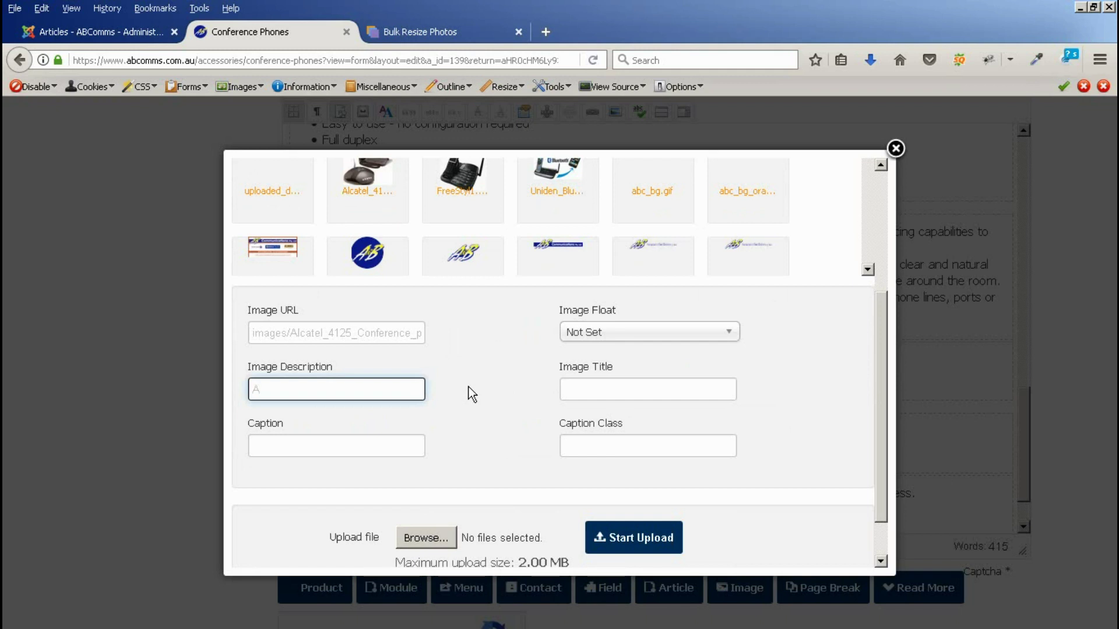
pyautogui.write('Alcatel 4125 Conference P')
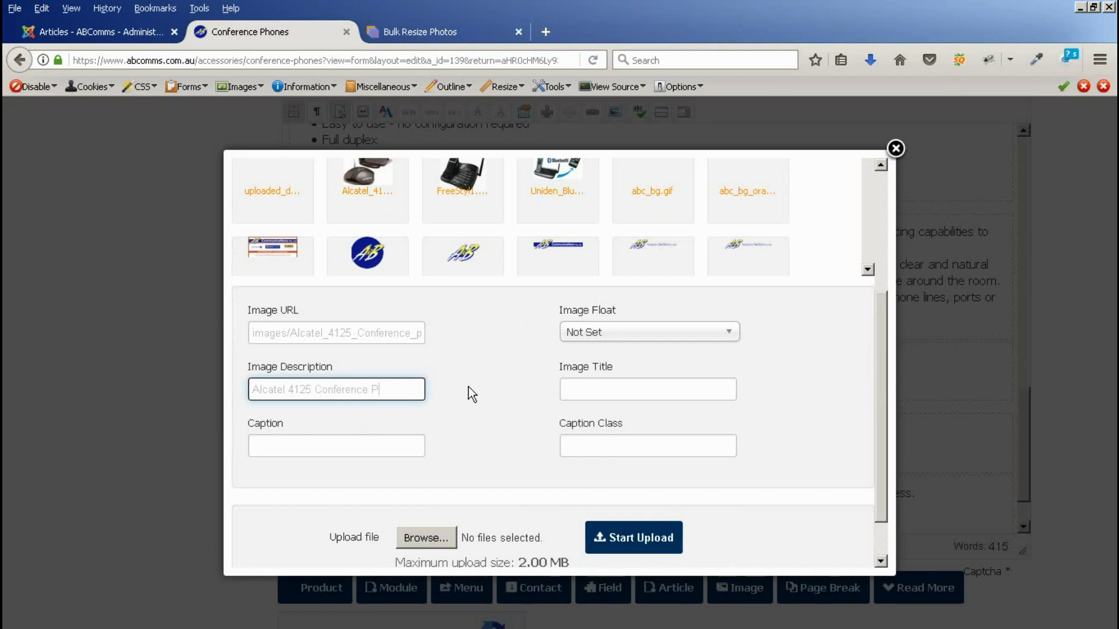
pyautogui.write('hone')
pyautogui.moveTo(407, 388); pyautogui.dragTo(220, 384)
pyautogui.hotkey('ctrl', 'c')
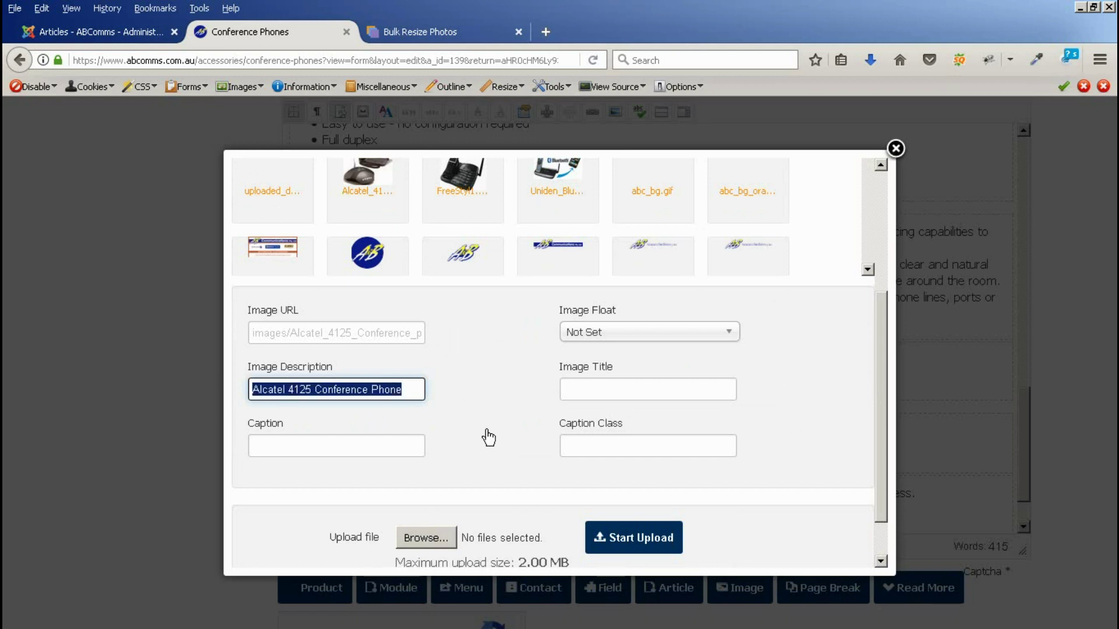
pyautogui.click(638, 386)
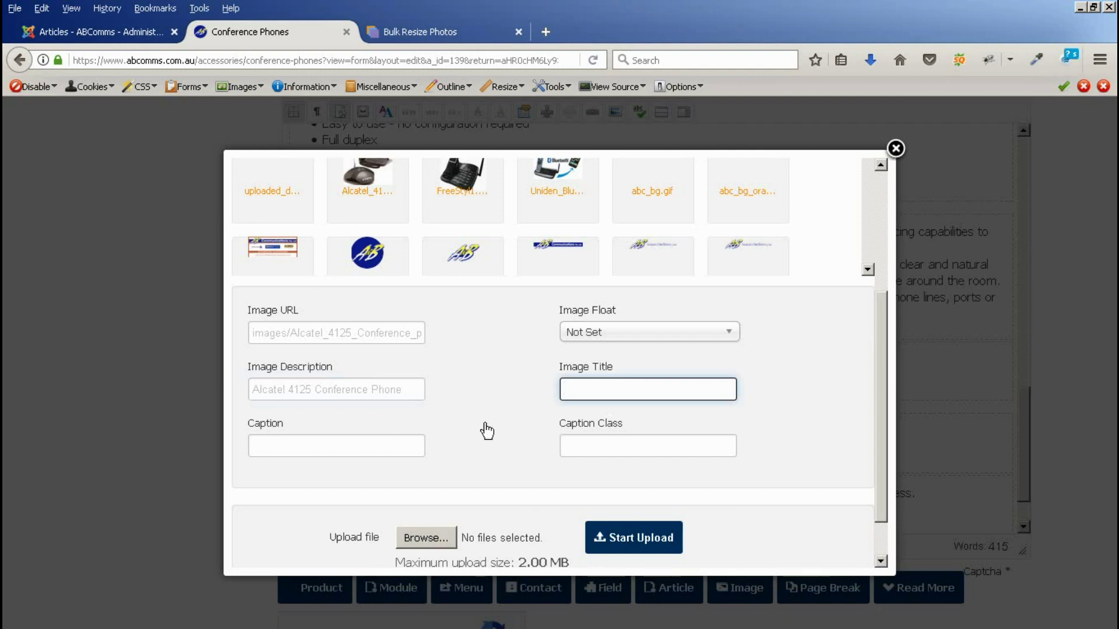
pyautogui.hotkey('ctrl', 'v')
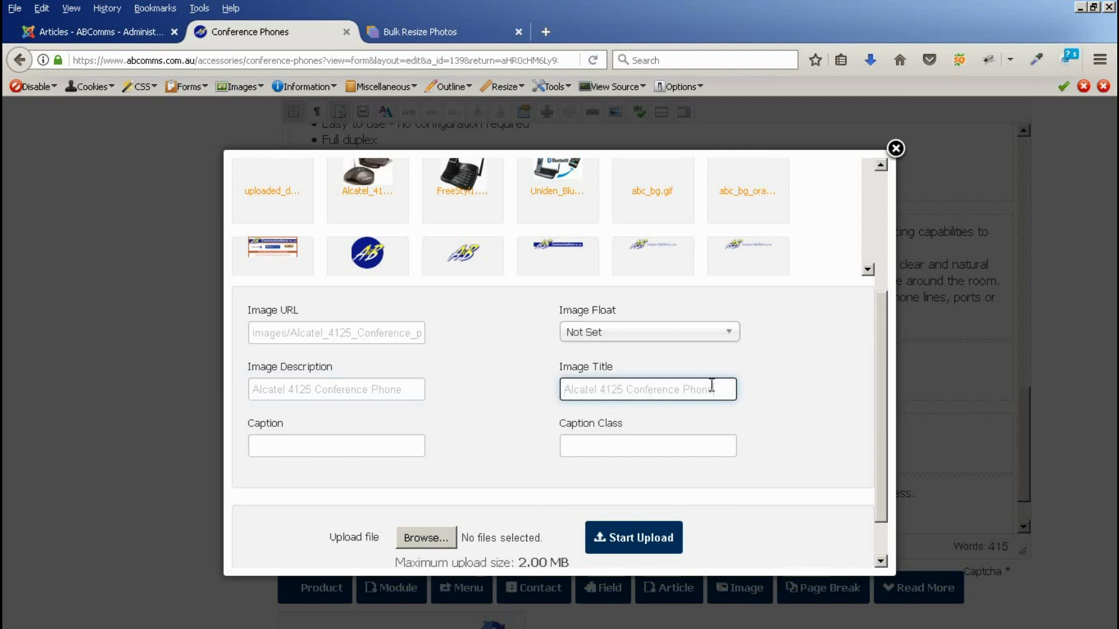
# Insert the Alcatel 4125 picture into the article, aligning it left with an equalized margin of 10 on all sides.
pyautogui.scroll(3, 820, 415)
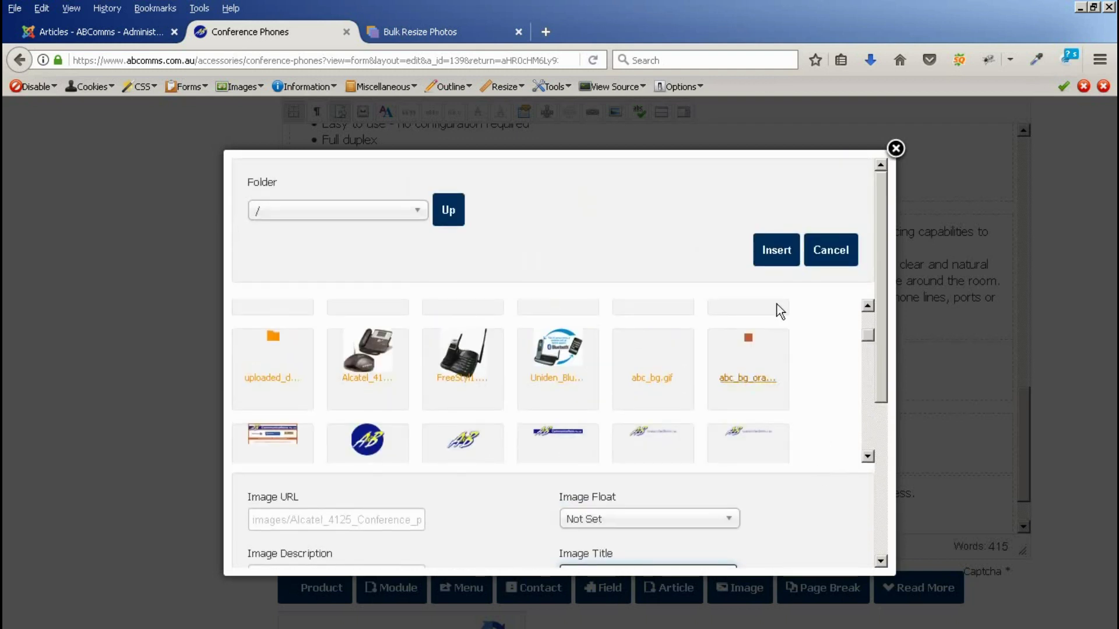
pyautogui.click(775, 256)
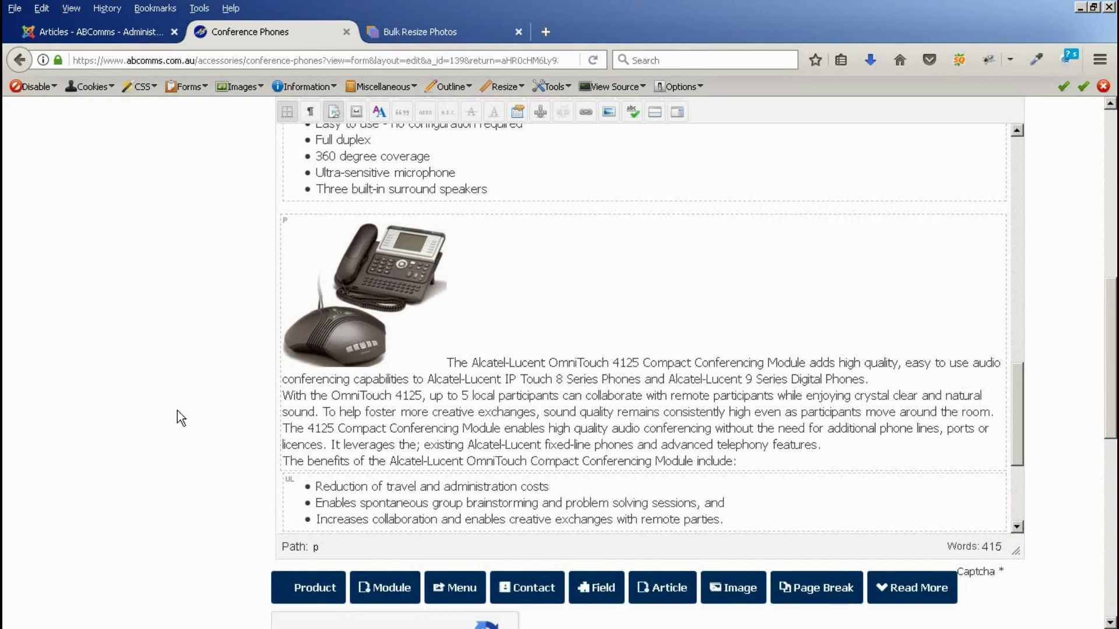
pyautogui.click(393, 295)
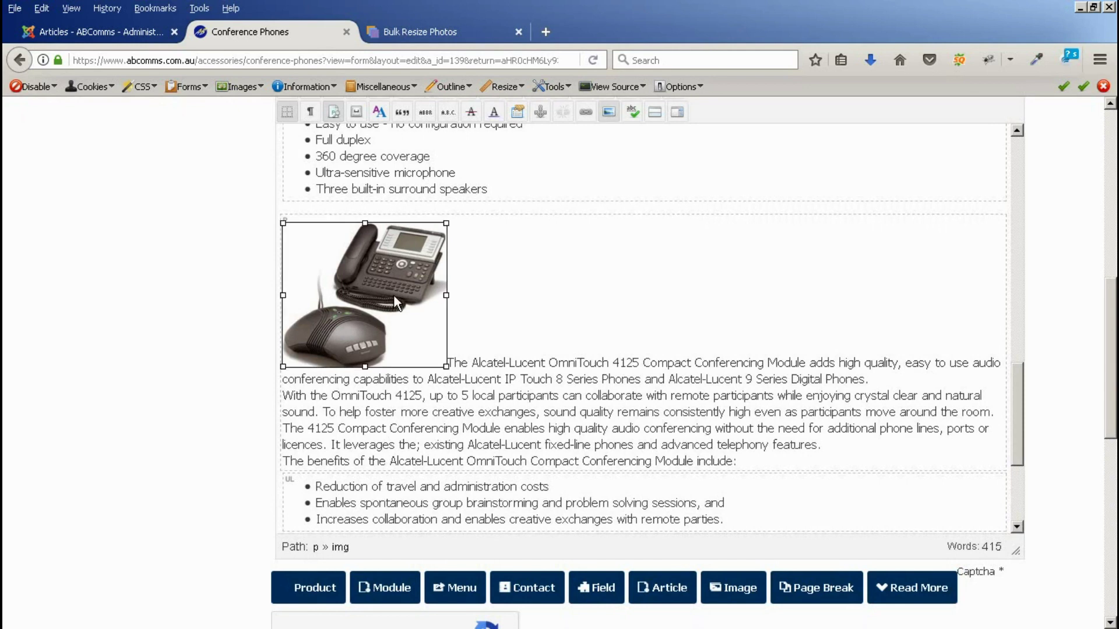
pyautogui.scroll(3, 1045, 358)
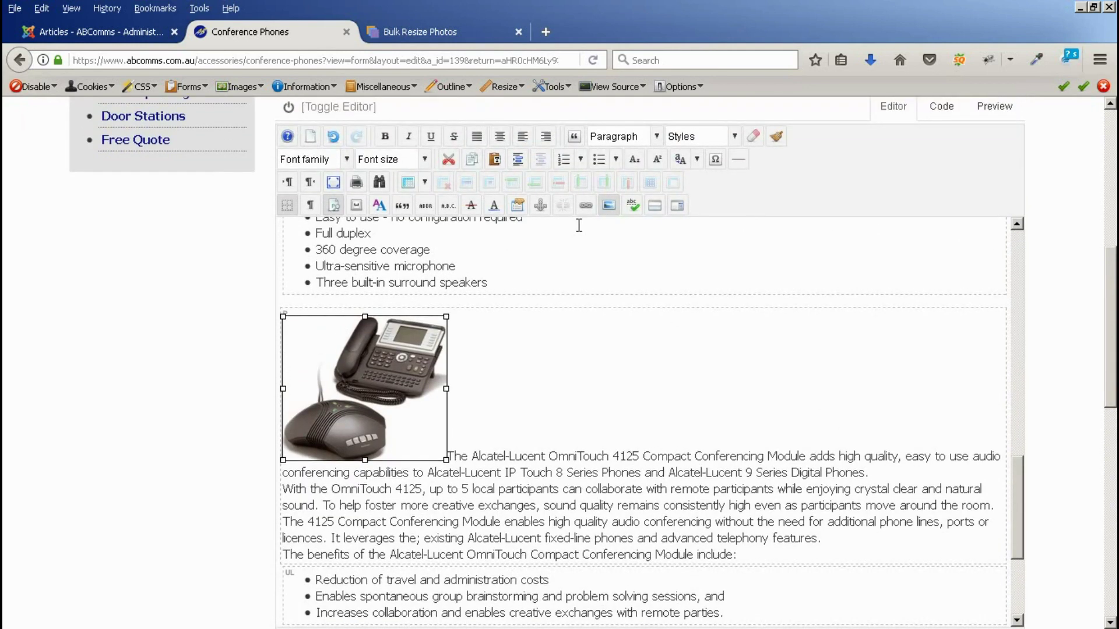
pyautogui.click(610, 206)
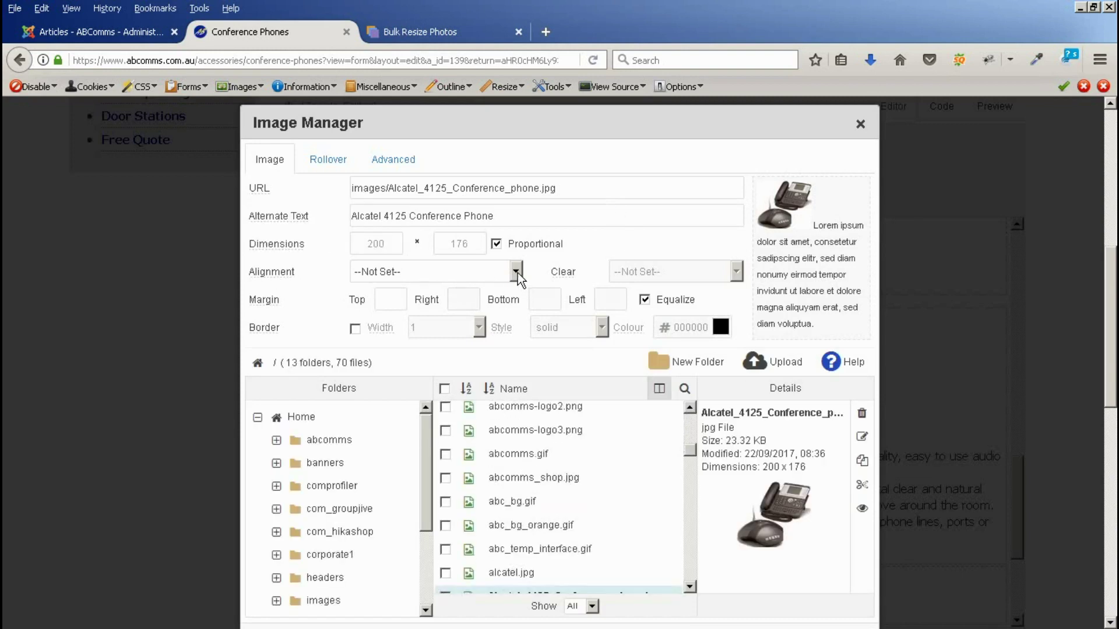
pyautogui.click(517, 272)
pyautogui.click(389, 316)
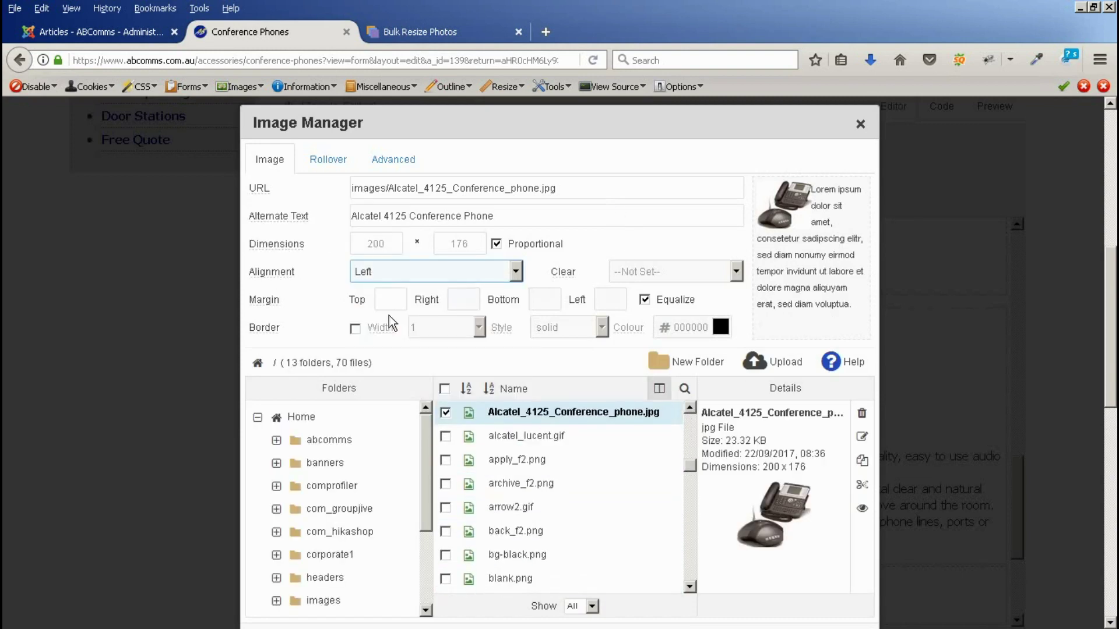
pyautogui.click(383, 300)
pyautogui.write('10')
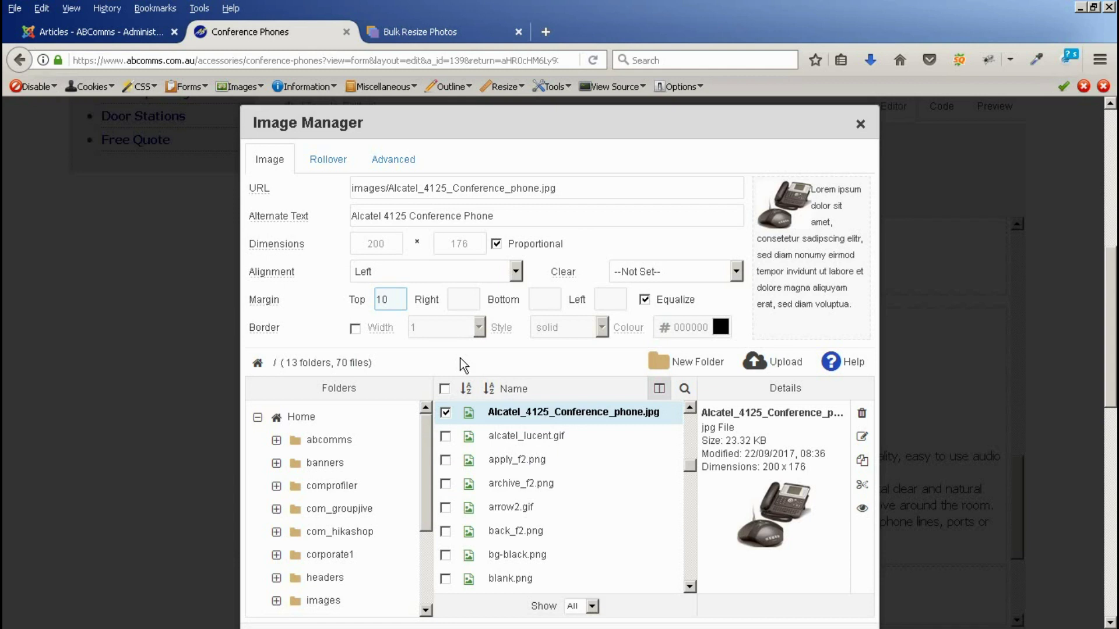
pyautogui.scroll(-2, 806, 587)
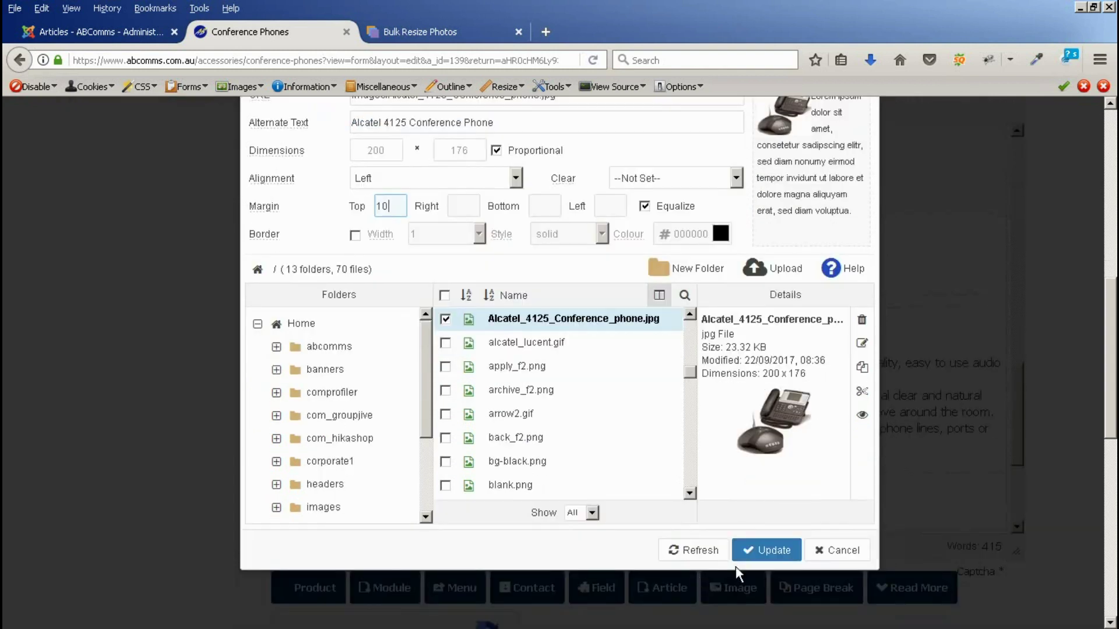
pyautogui.click(772, 552)
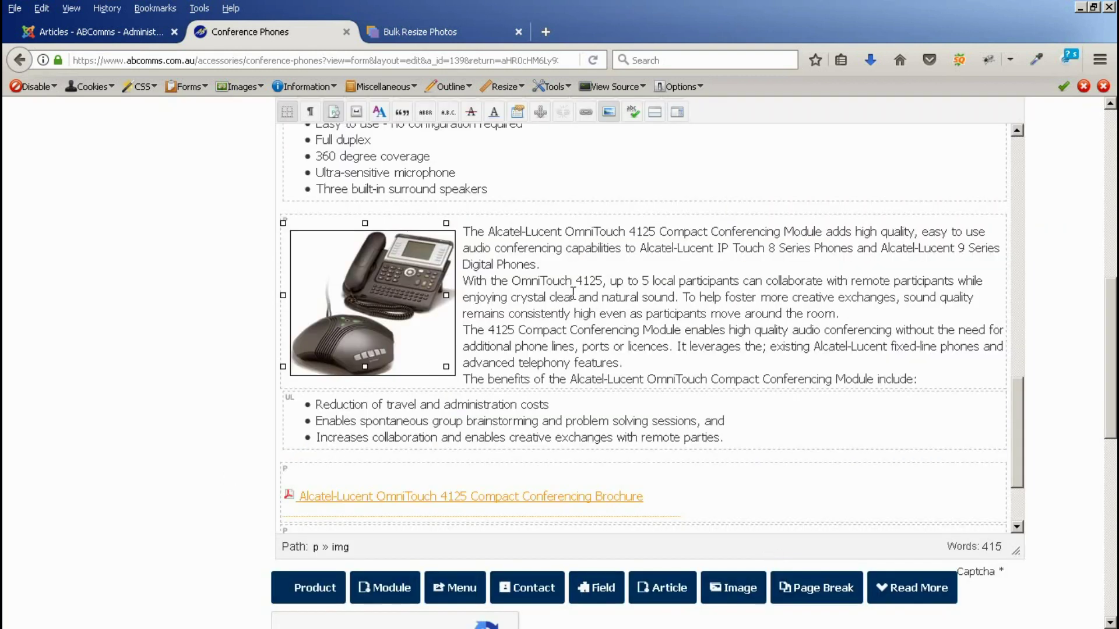
# Complete the "I'm not a robot" check and save the Conference Phones article.
pyautogui.scroll(6, 150, 436)
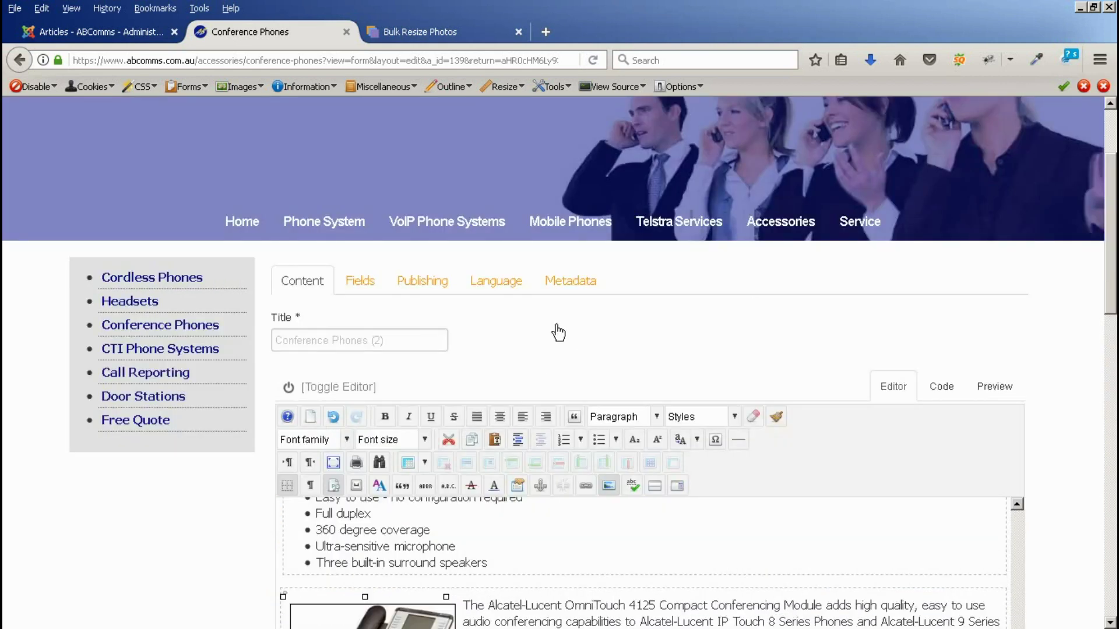
pyautogui.scroll(-6, 240, 436)
pyautogui.scroll(-6, 239, 436)
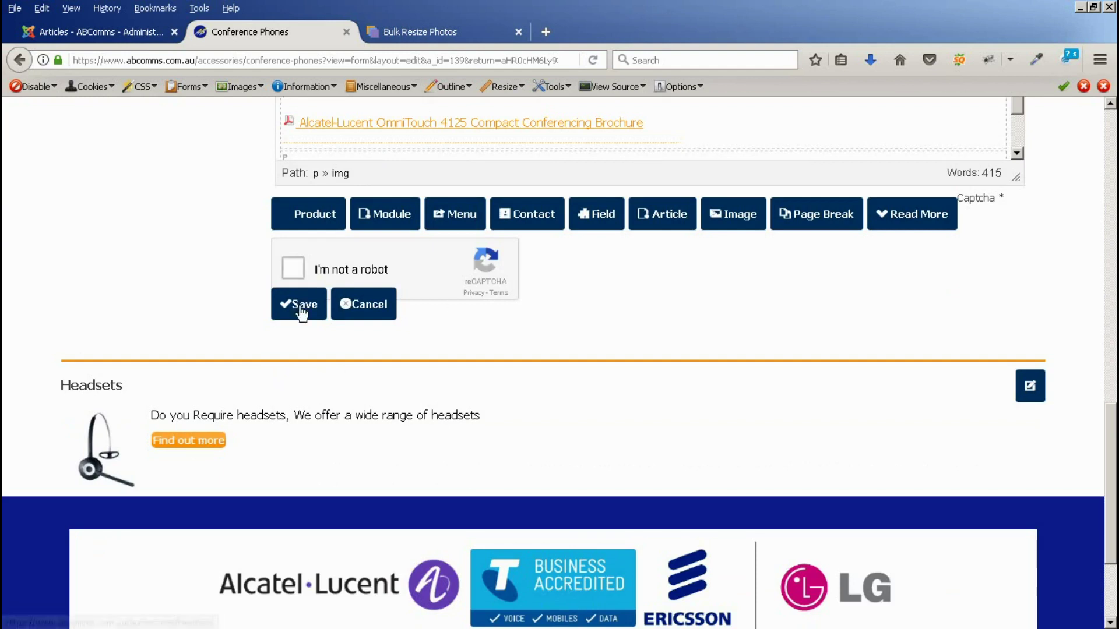
pyautogui.click(292, 270)
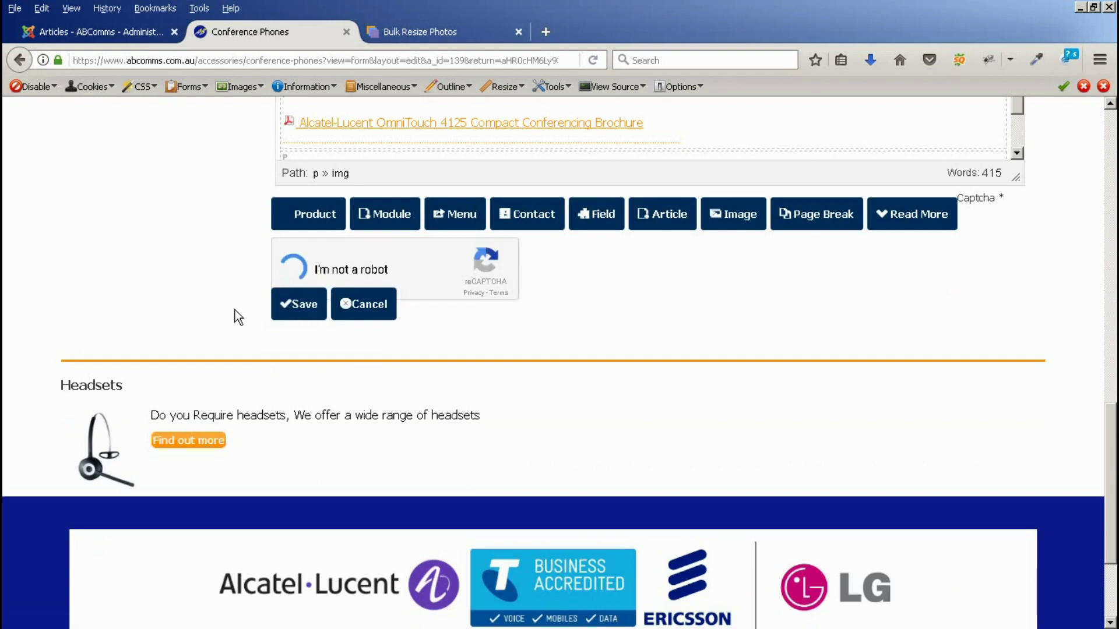
pyautogui.click(299, 305)
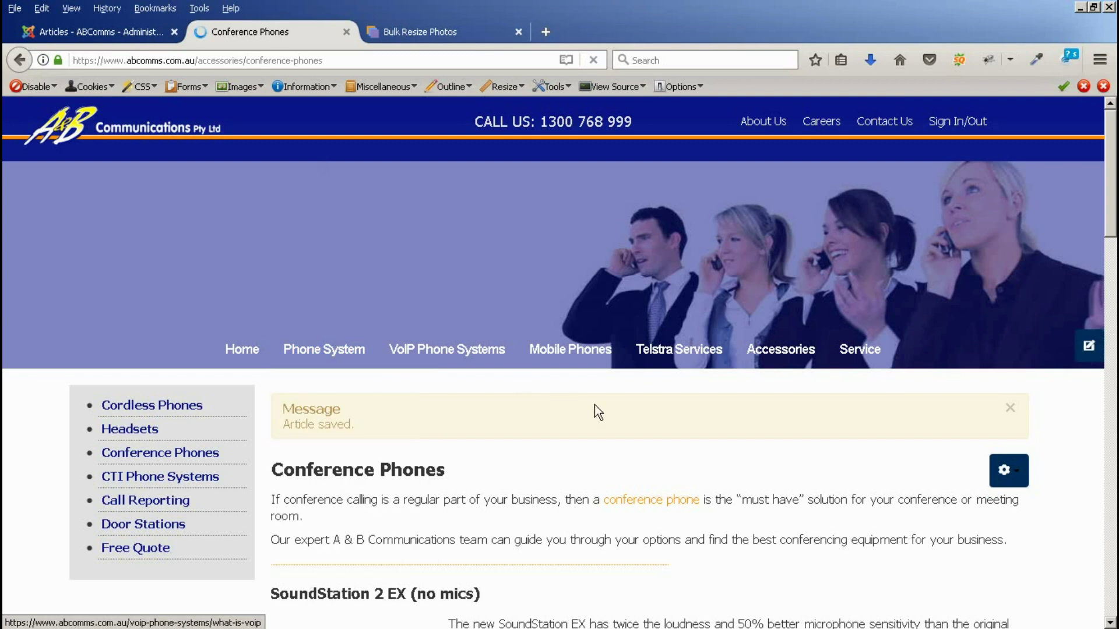
# Examine the Alcatel 4125 picture on the saved page at normal width and in a 320×480 responsive preview.
pyautogui.scroll(-5, 595, 407)
pyautogui.scroll(-7, 732, 345)
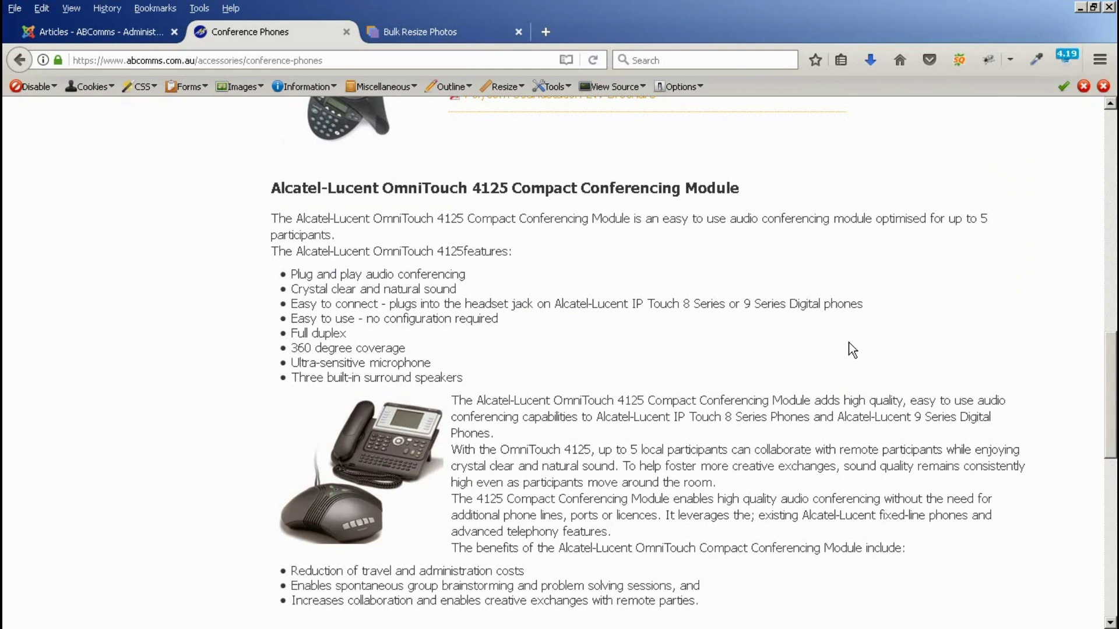
pyautogui.hotkey('ctrl', 'shift', 'm')
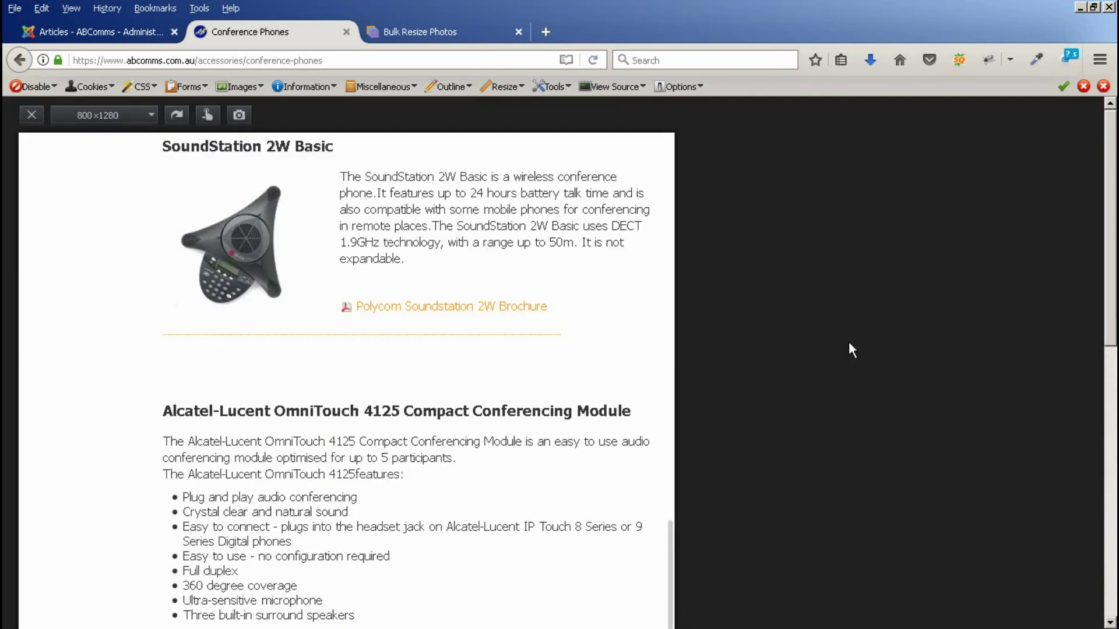
pyautogui.click(152, 115)
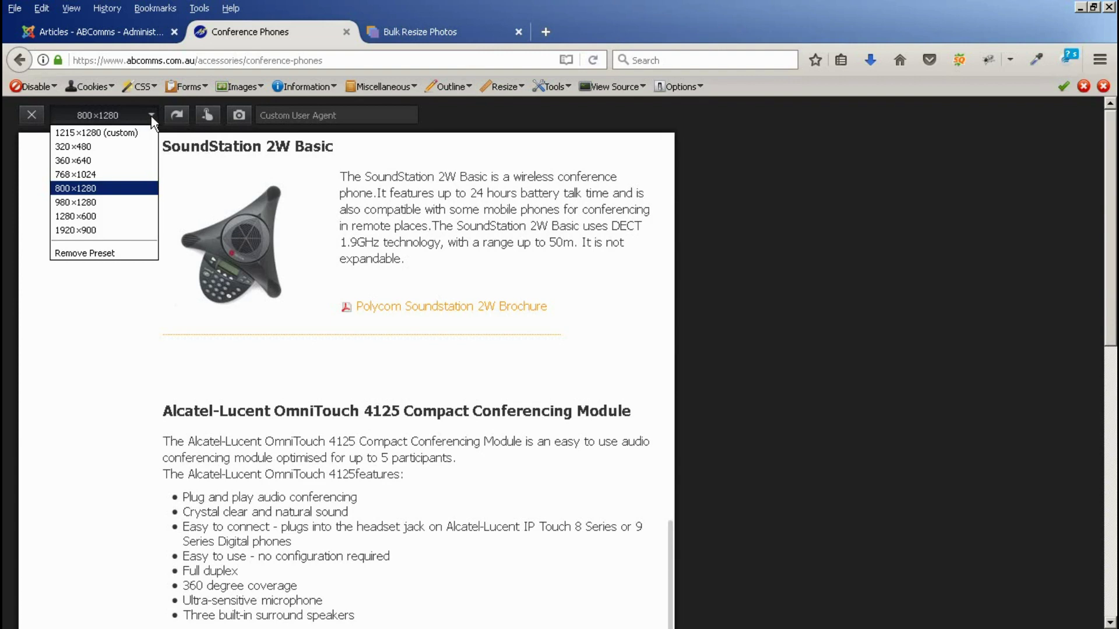
pyautogui.click(93, 148)
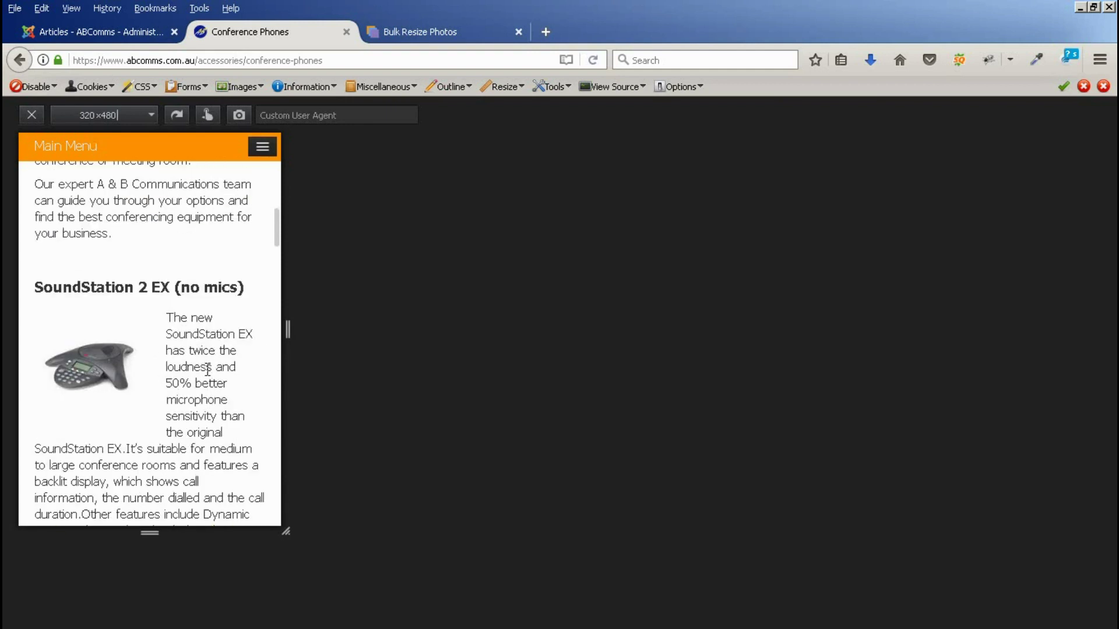
pyautogui.scroll(-10, 179, 347)
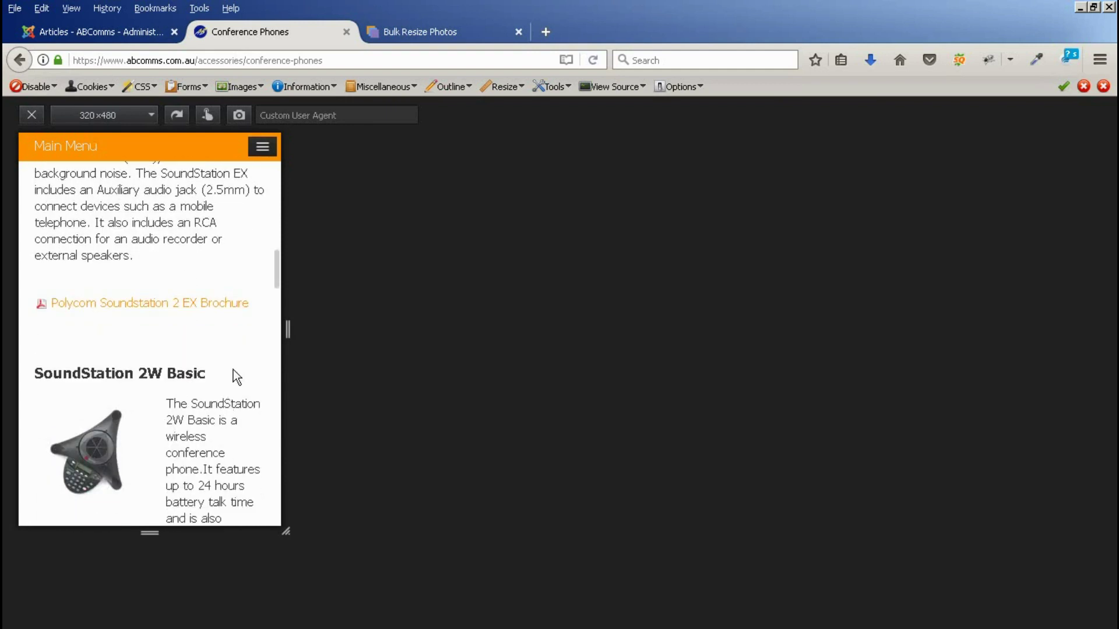
pyautogui.scroll(-10, 207, 337)
pyautogui.scroll(-5, 203, 350)
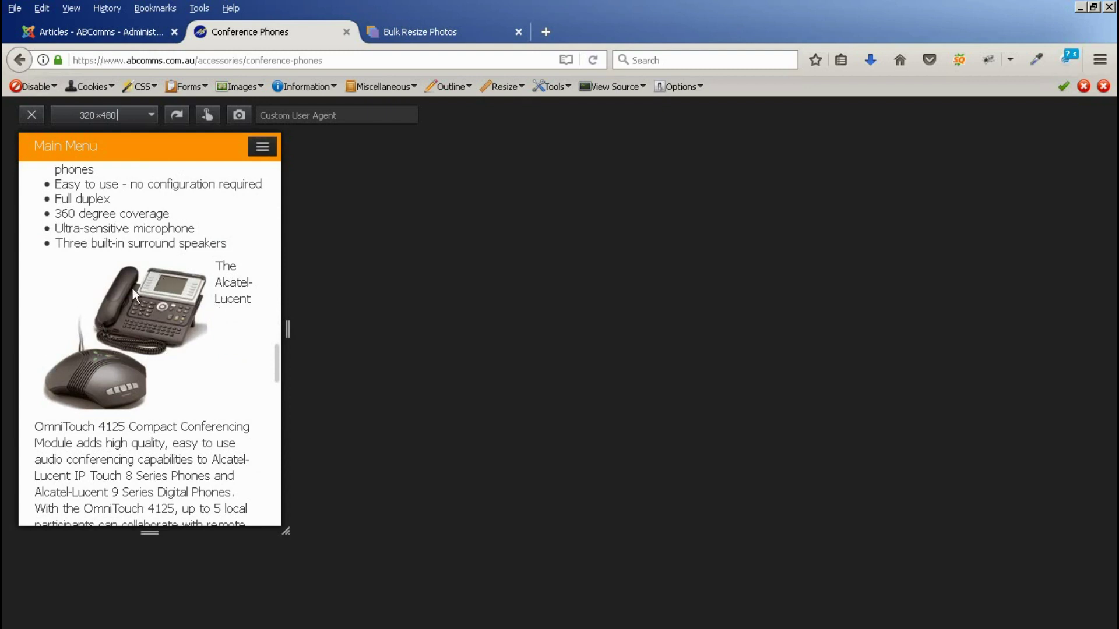
pyautogui.click(32, 115)
# Reopen the Conference Phones article for editing from its published page.
pyautogui.scroll(6, 831, 302)
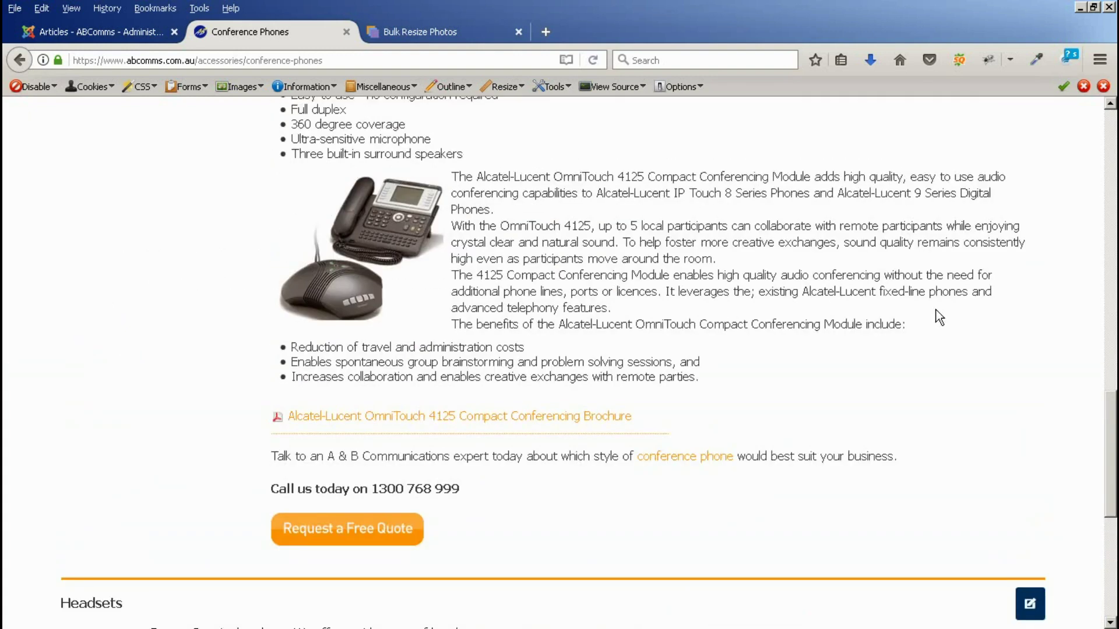
pyautogui.scroll(10, 939, 318)
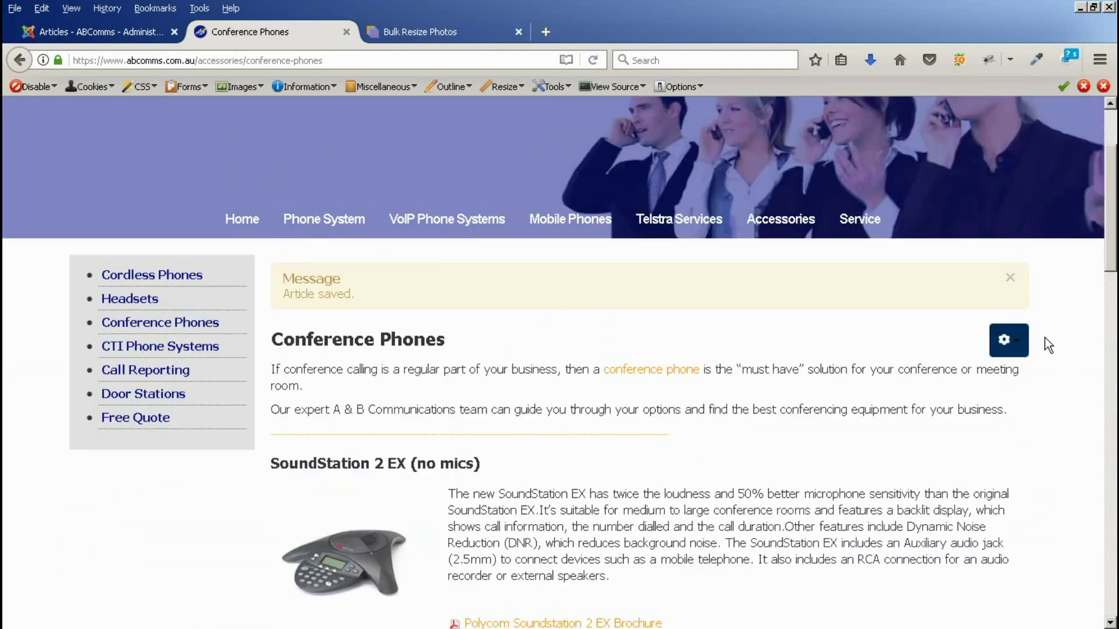
pyautogui.click(1014, 344)
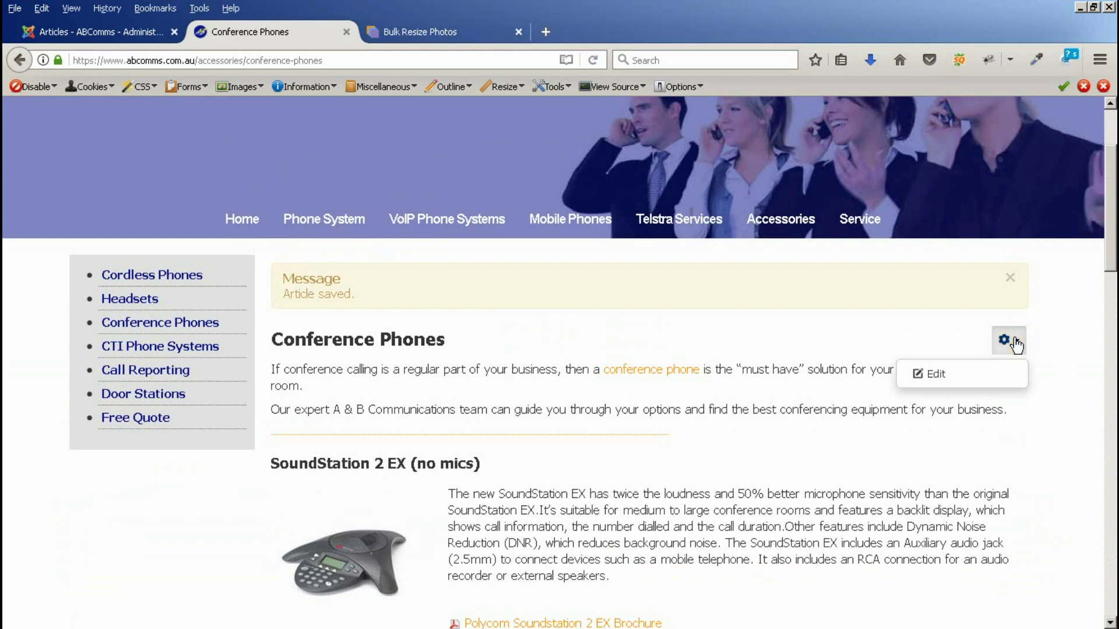
pyautogui.click(941, 376)
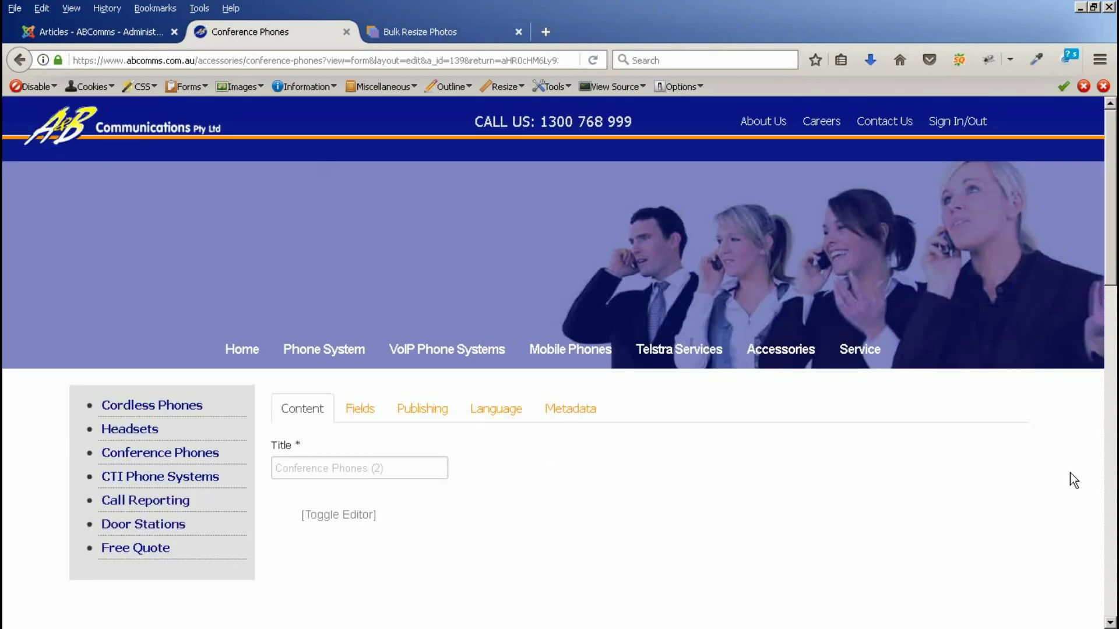
# Assign the class mbsmall to the Alcatel 4125 picture in its advanced image properties and update the image.
pyautogui.scroll(-15, 1073, 476)
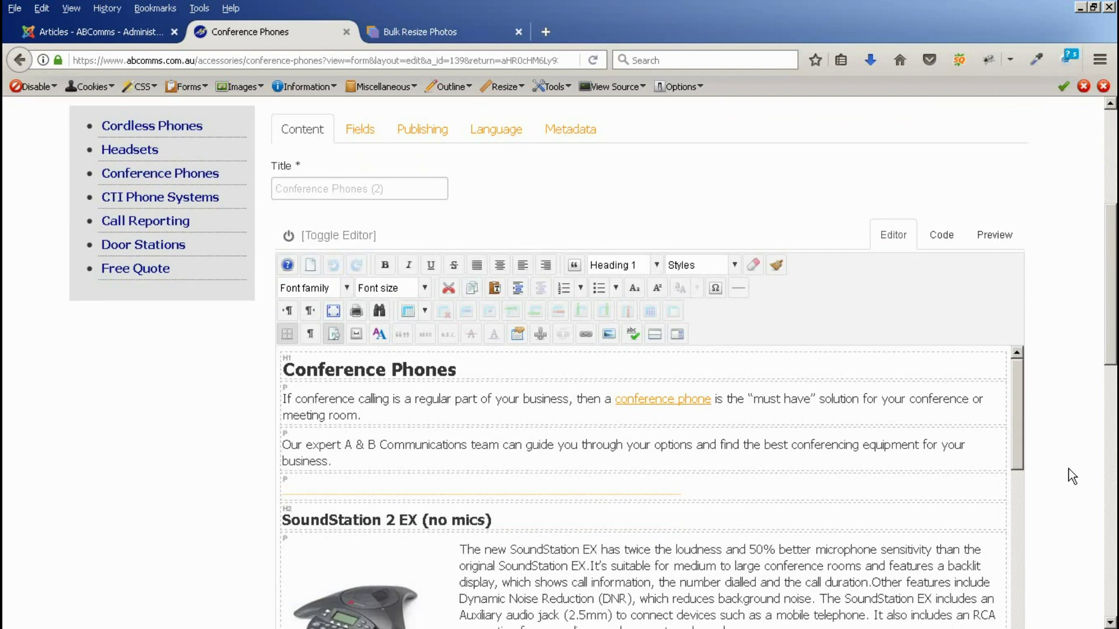
pyautogui.scroll(3, 1071, 466)
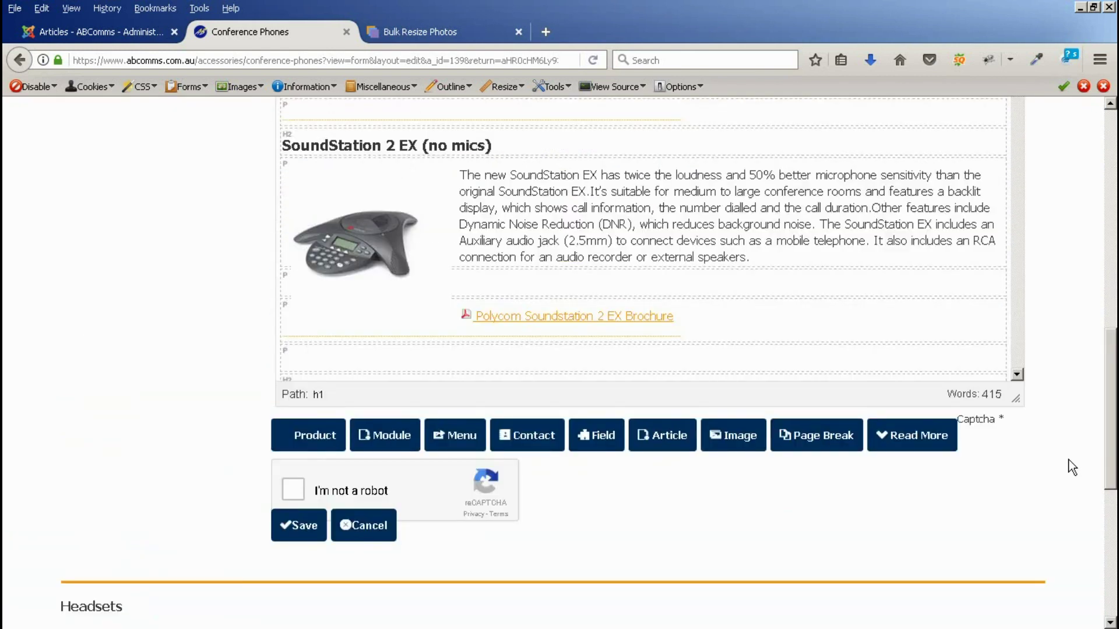
pyautogui.scroll(-5, 702, 221)
pyautogui.scroll(-3, 640, 234)
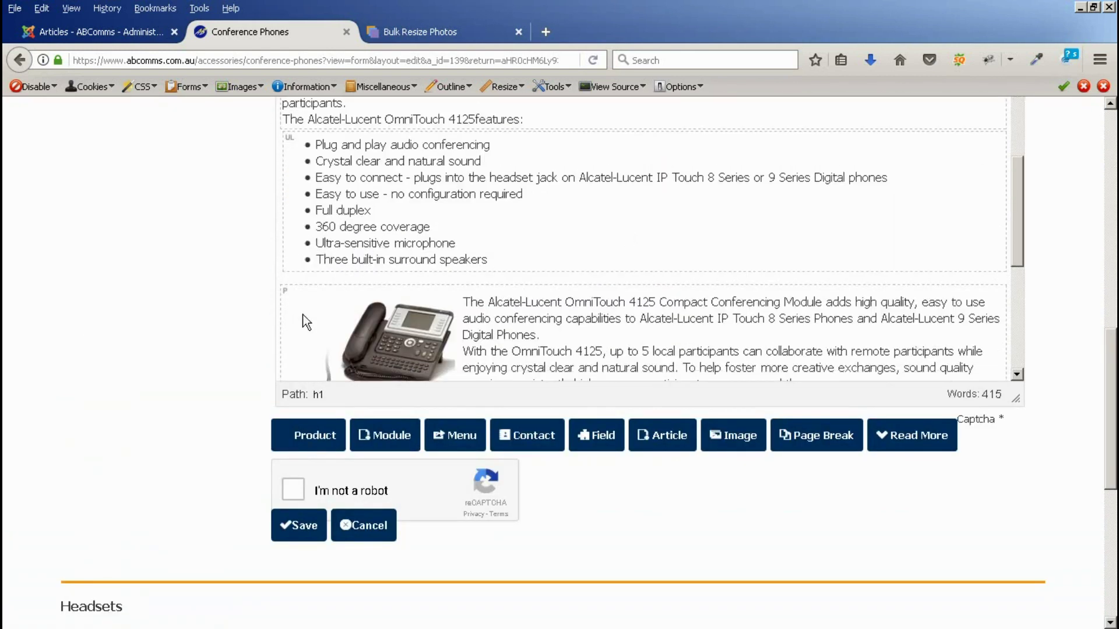
pyautogui.click(376, 327)
pyautogui.scroll(3, 1052, 280)
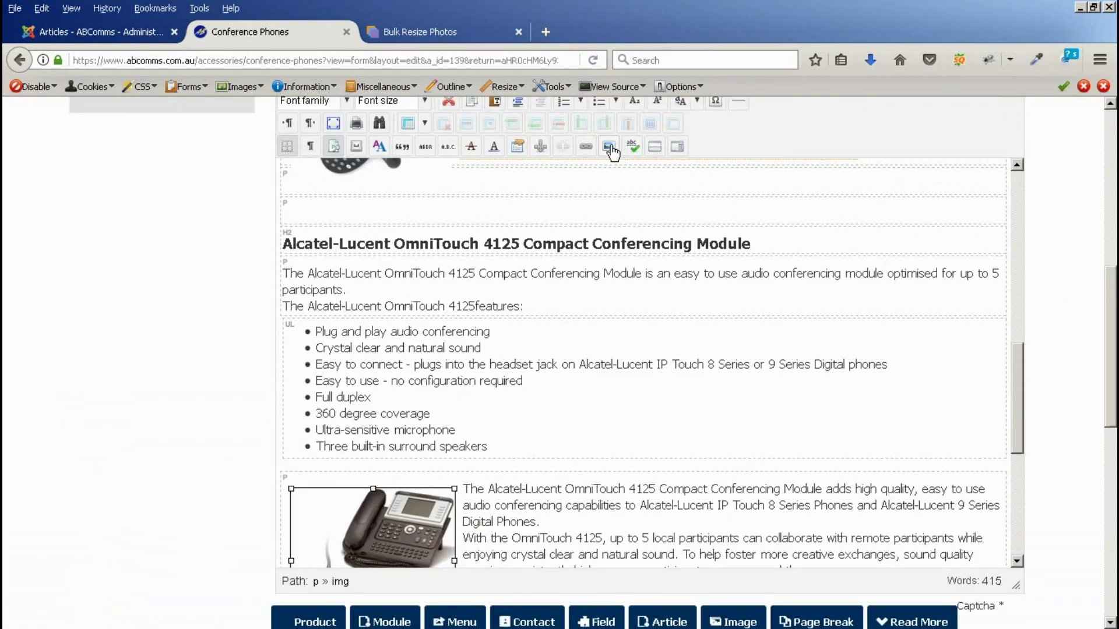
pyautogui.click(610, 148)
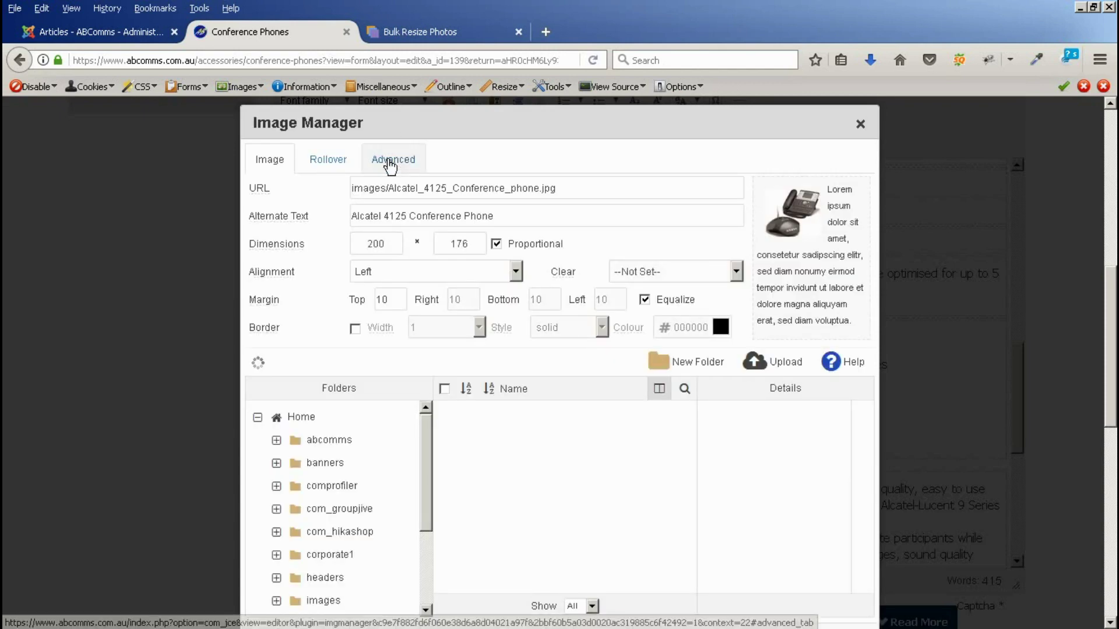
pyautogui.click(395, 166)
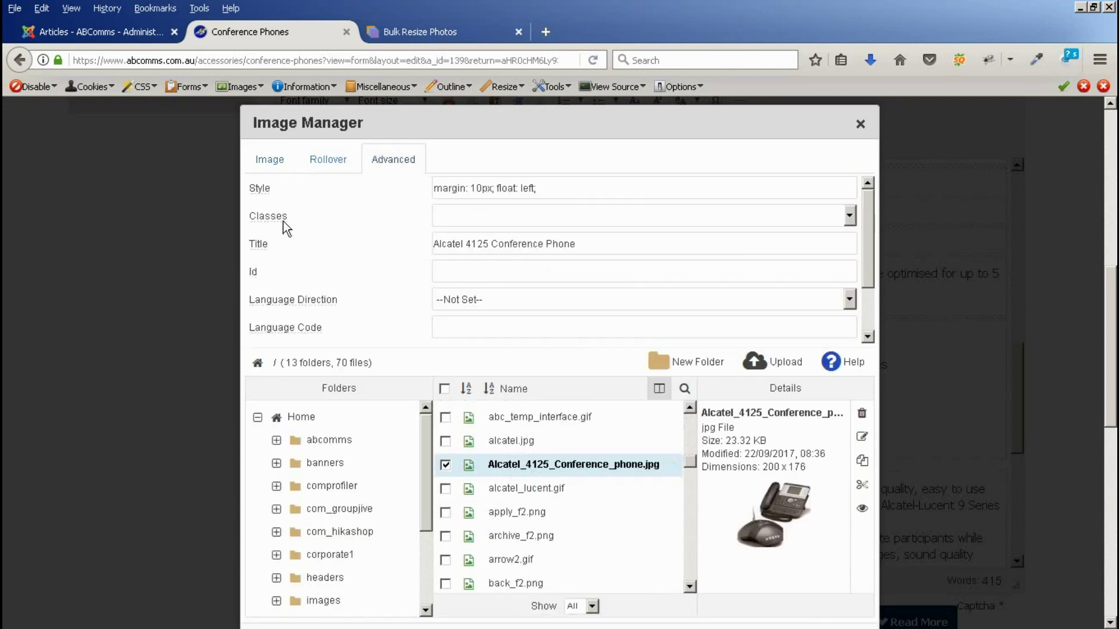
pyautogui.click(440, 213)
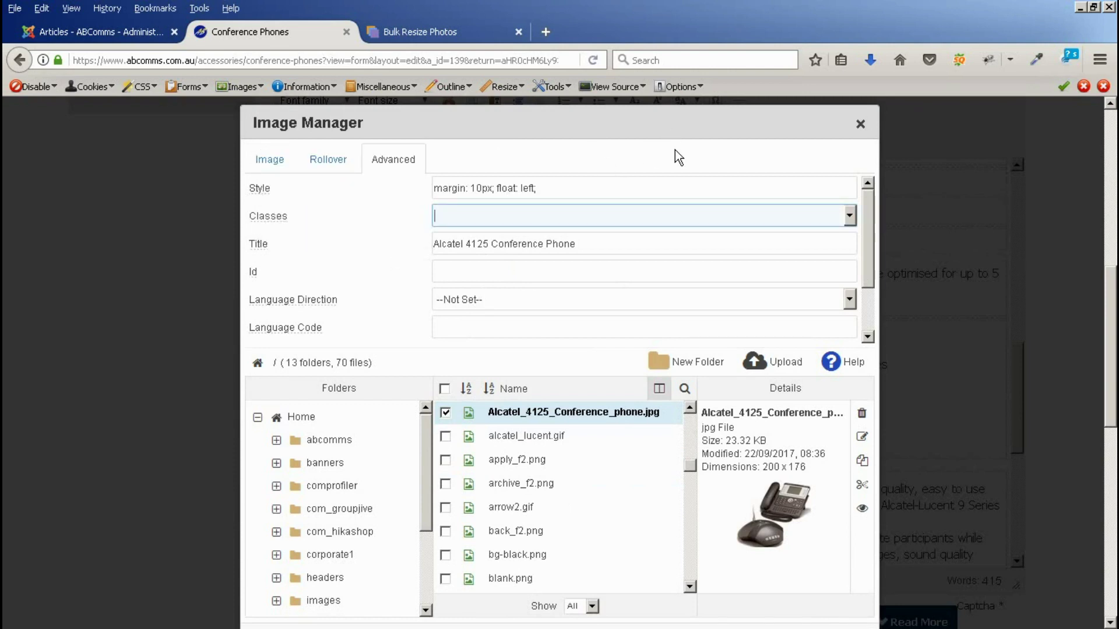
pyautogui.write('mbsmall')
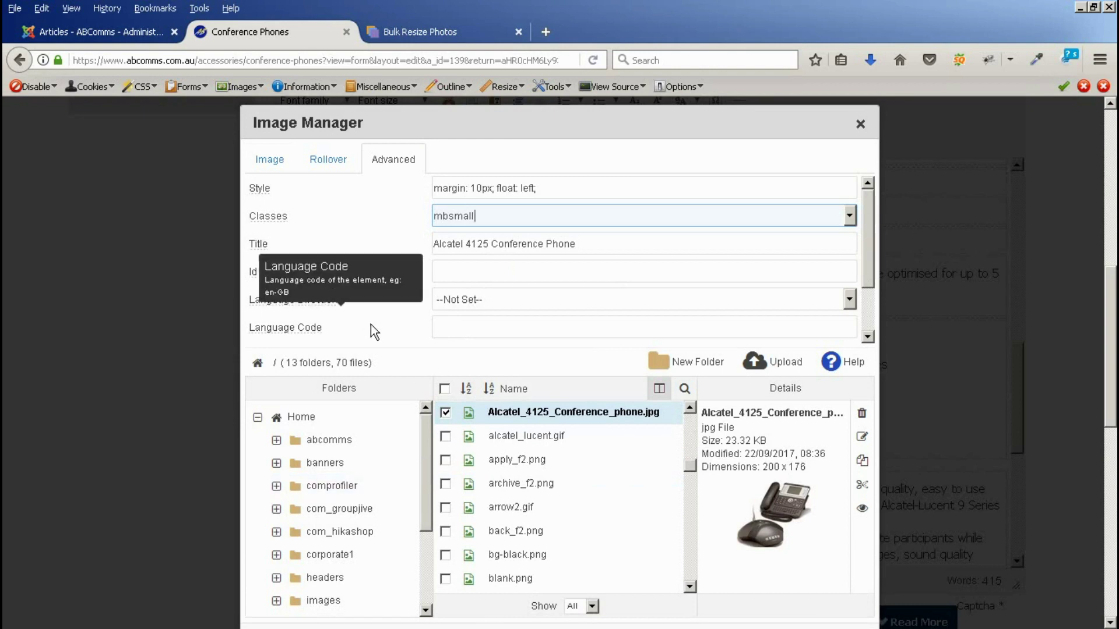
pyautogui.scroll(-5, 411, 353)
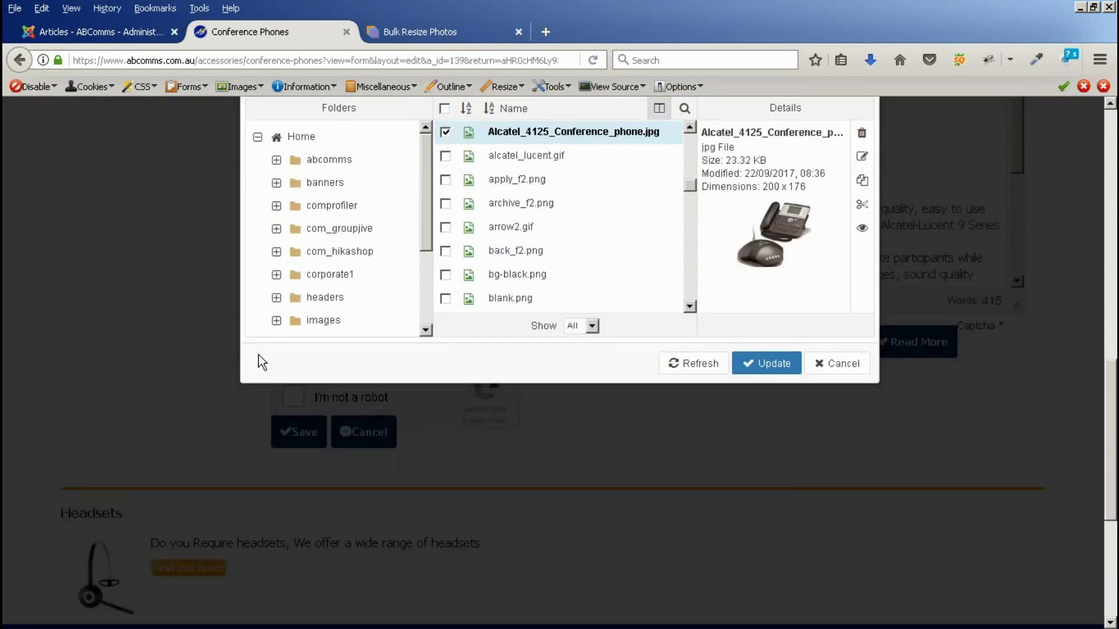
pyautogui.scroll(3, 257, 355)
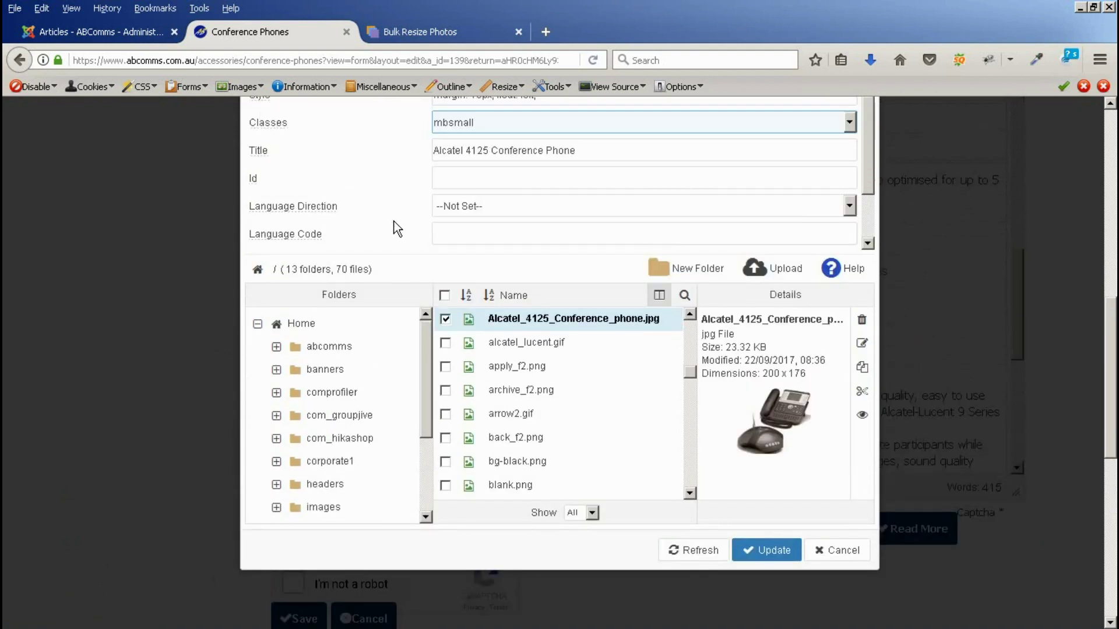
pyautogui.click(768, 550)
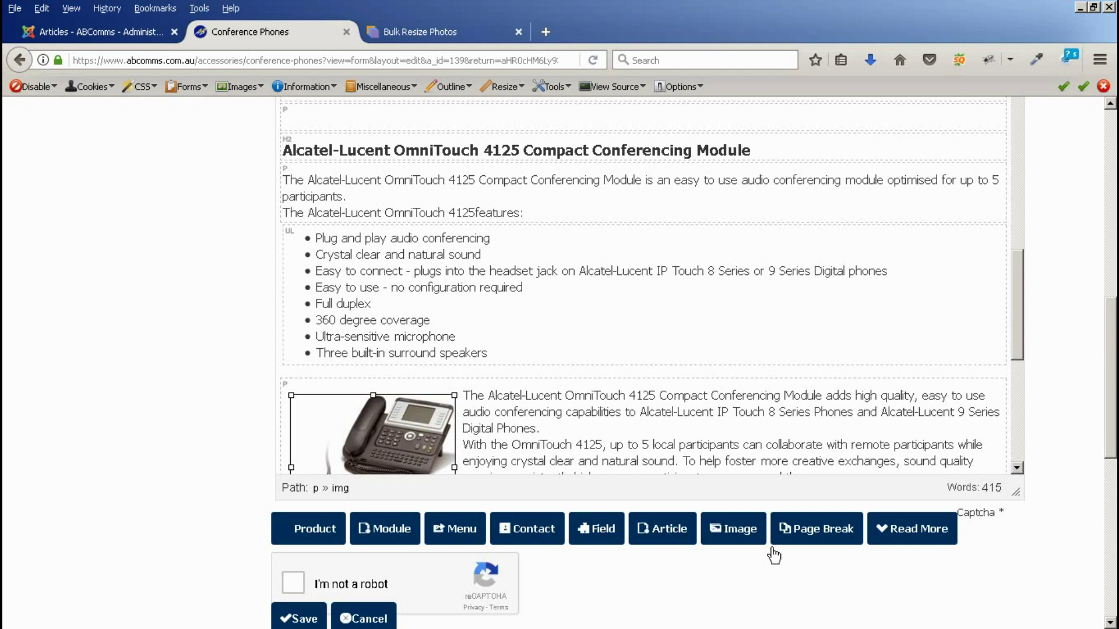
# Complete the "I'm not a robot" check, save the edited Conference Phones article and dismiss the notice on the page.
pyautogui.click(293, 584)
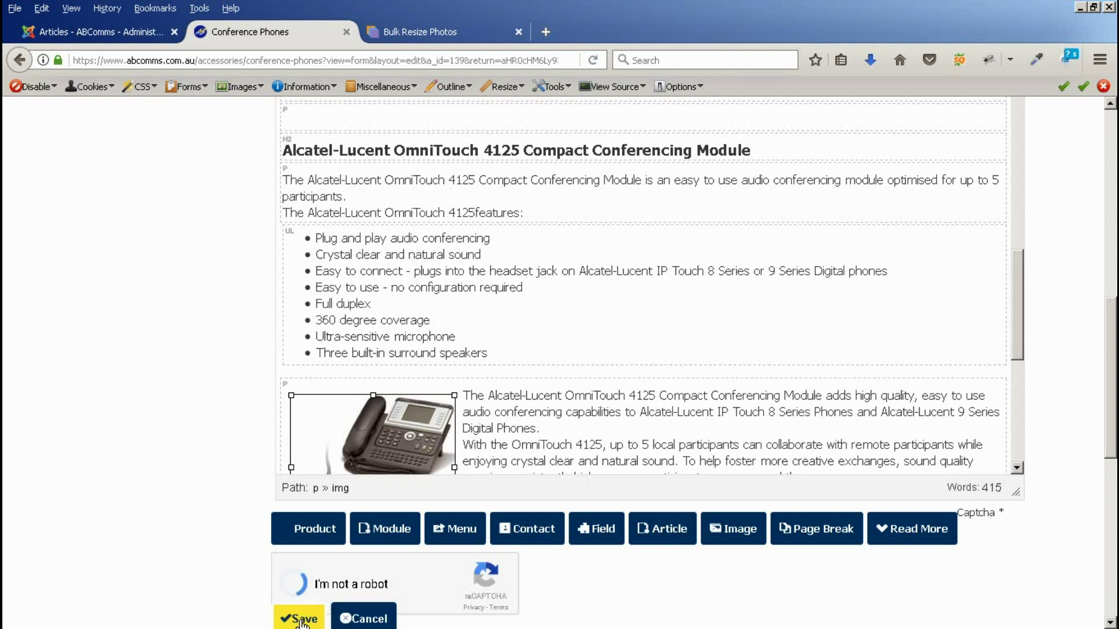
pyautogui.click(300, 620)
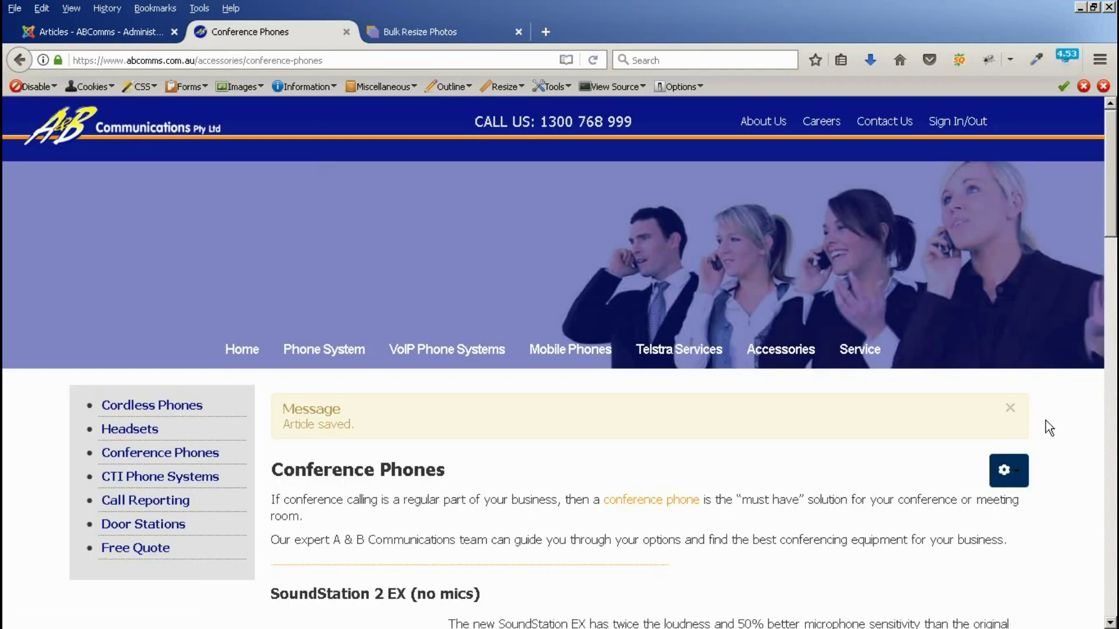
pyautogui.click(1011, 409)
# Examine the Alcatel 4125 picture in the 320×480 responsive preview and with the preview widened to 334×480, then return to normal view.
pyautogui.scroll(-15, 661, 545)
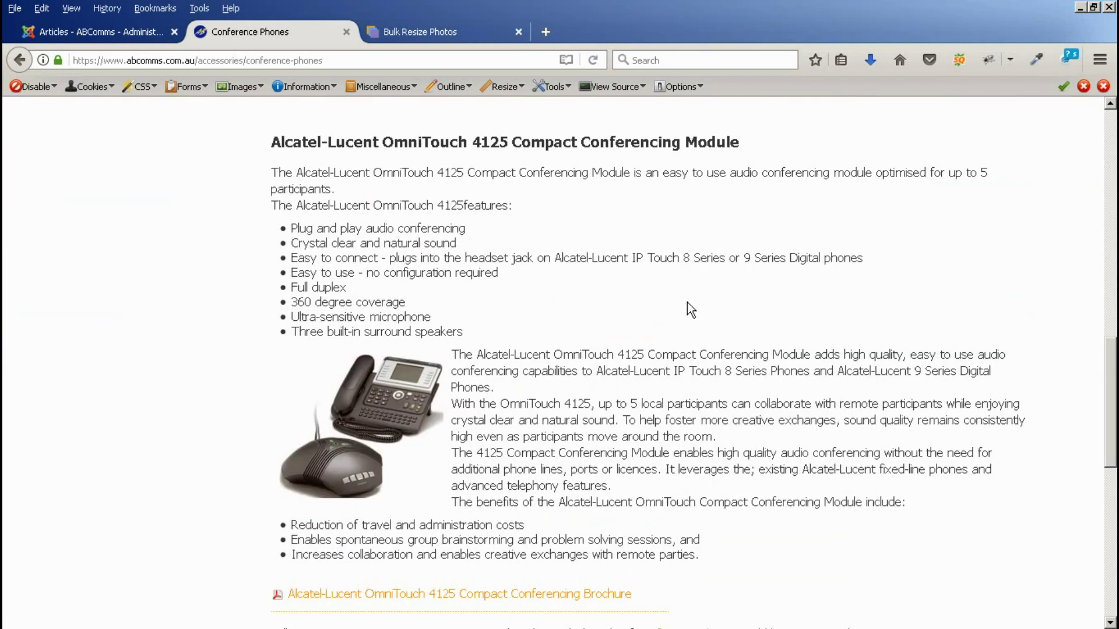
pyautogui.hotkey('ctrl', 'shift', 'm')
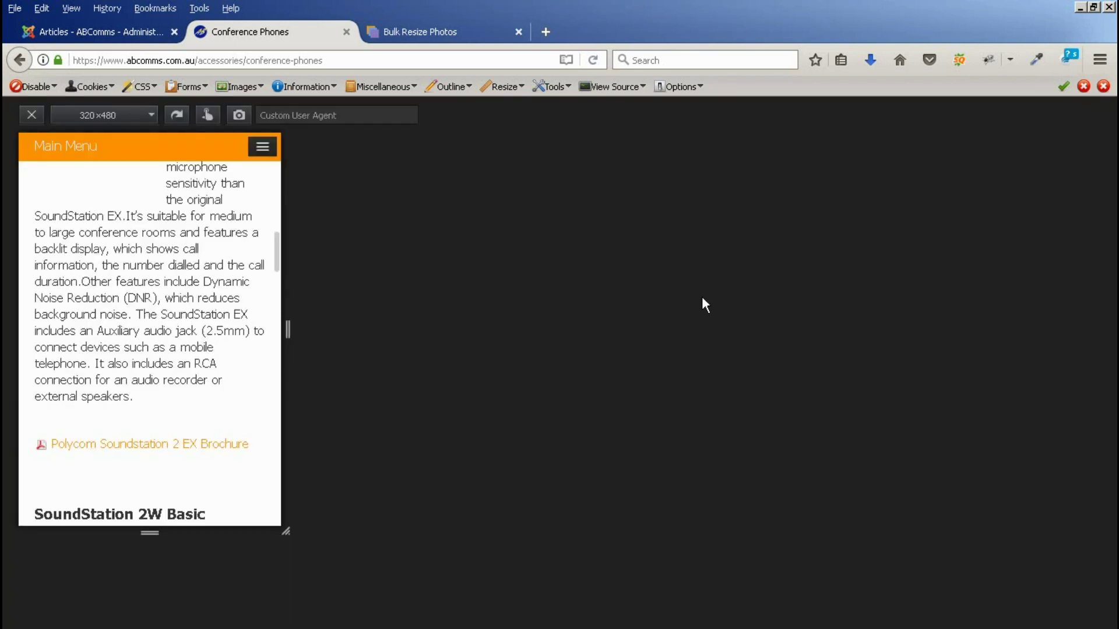
pyautogui.scroll(-1, 229, 314)
pyautogui.scroll(-15, 229, 315)
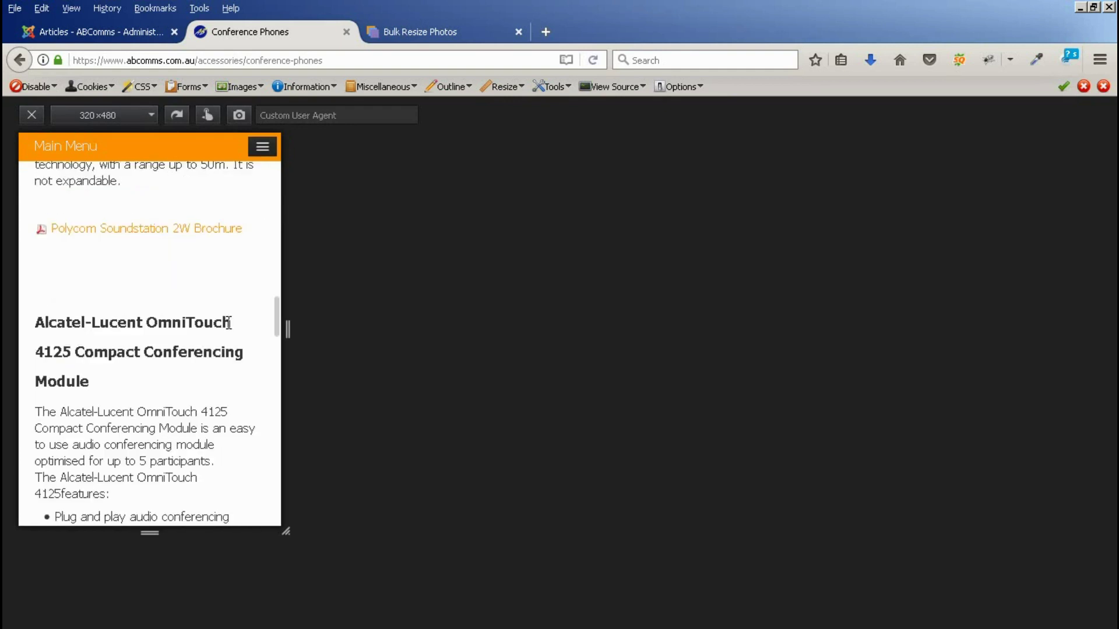
pyautogui.scroll(5, 229, 325)
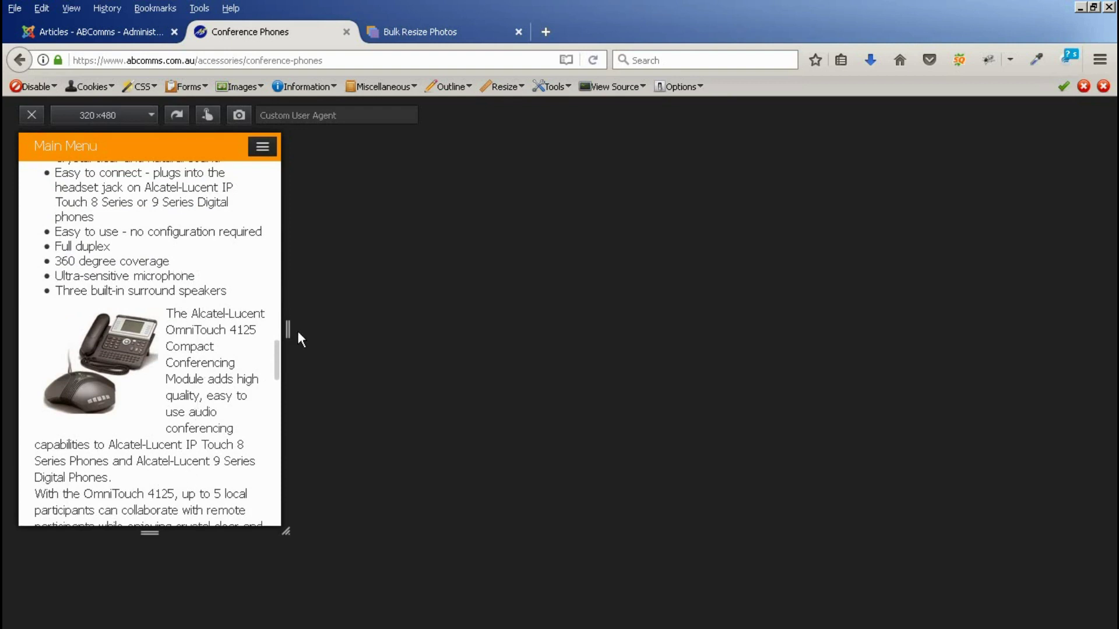
pyautogui.moveTo(289, 329)
pyautogui.mouseDown()
pyautogui.moveTo(574, 326)
pyautogui.moveTo(299, 326)
pyautogui.mouseUp()
pyautogui.scroll(5, 358, 307)
pyautogui.scroll(3, 358, 307)
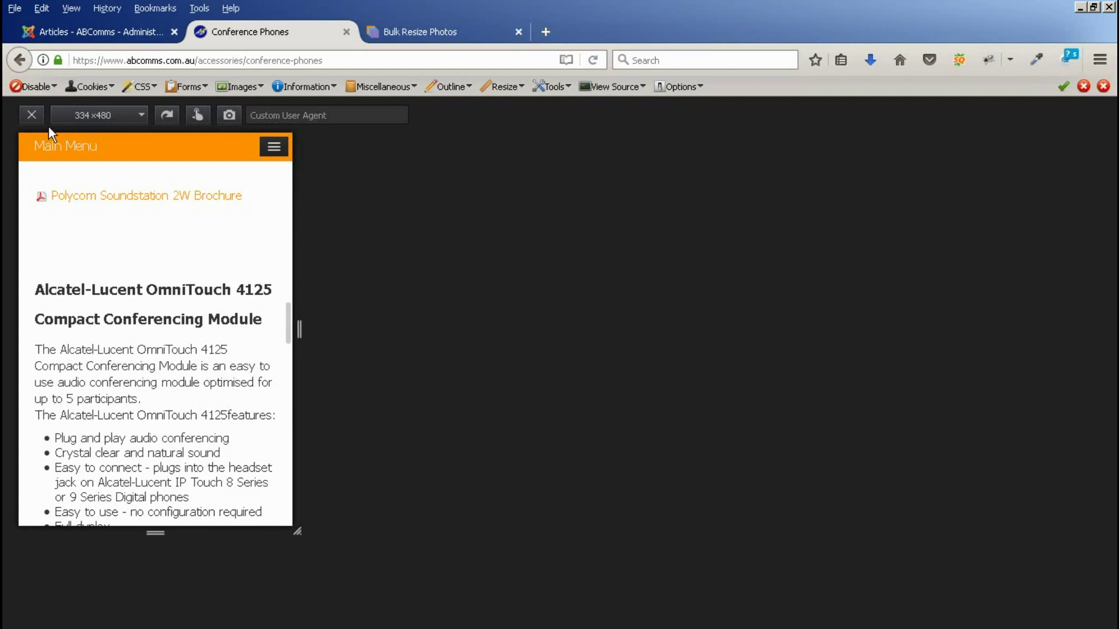
pyautogui.click(30, 112)
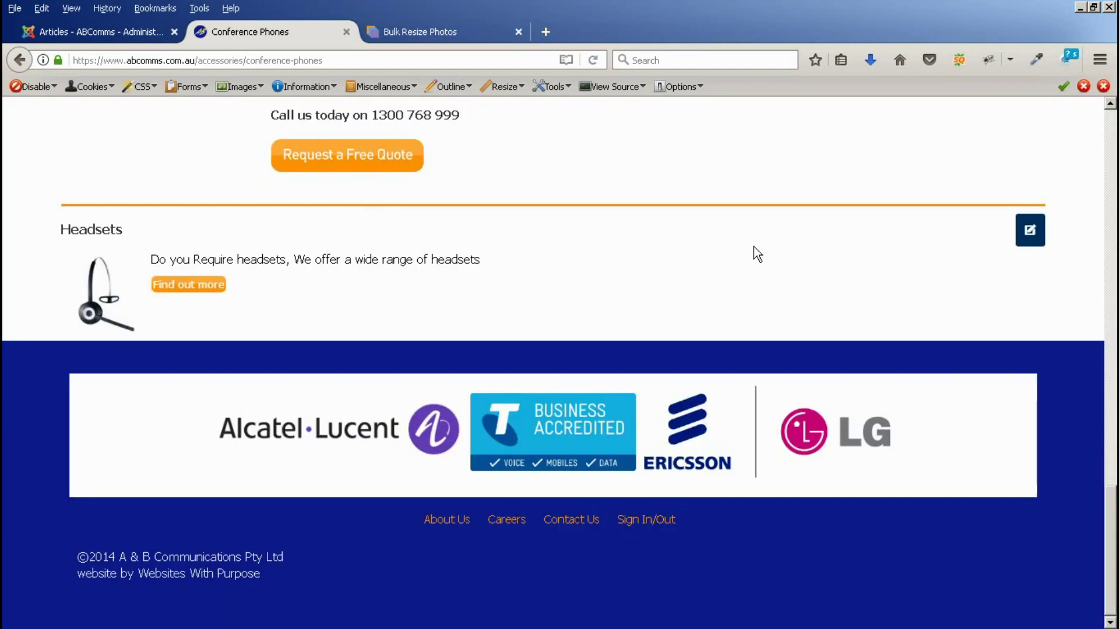
# Review the phone pictures on the Conference Phones page at normal width, from the Alcatel 4125 section back up to the article heading.
pyautogui.scroll(6, 713, 240)
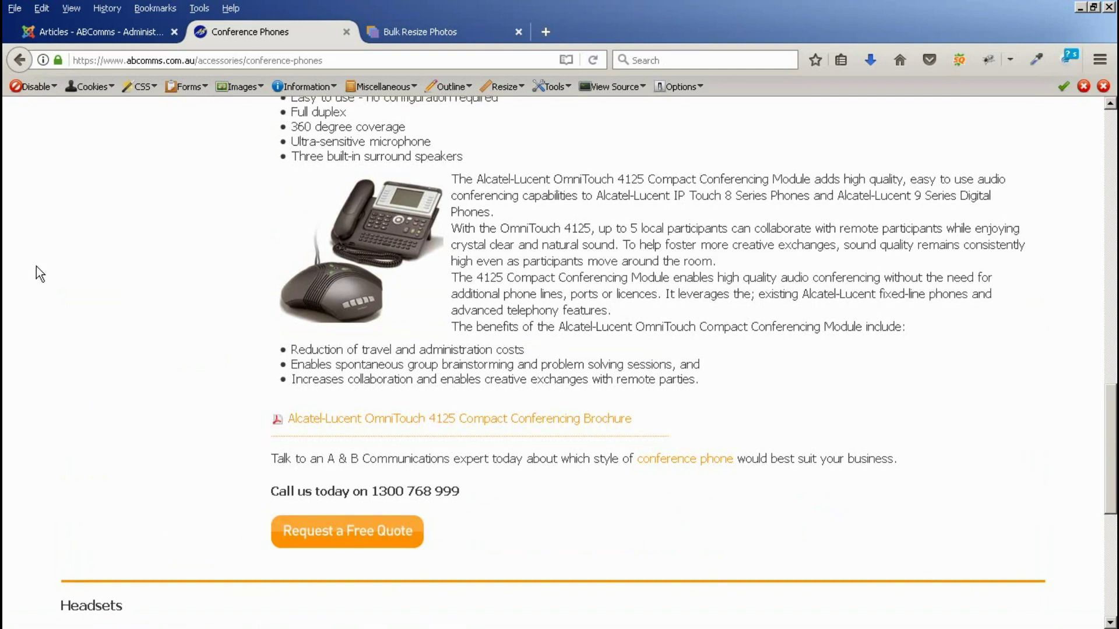
pyautogui.scroll(3, 36, 268)
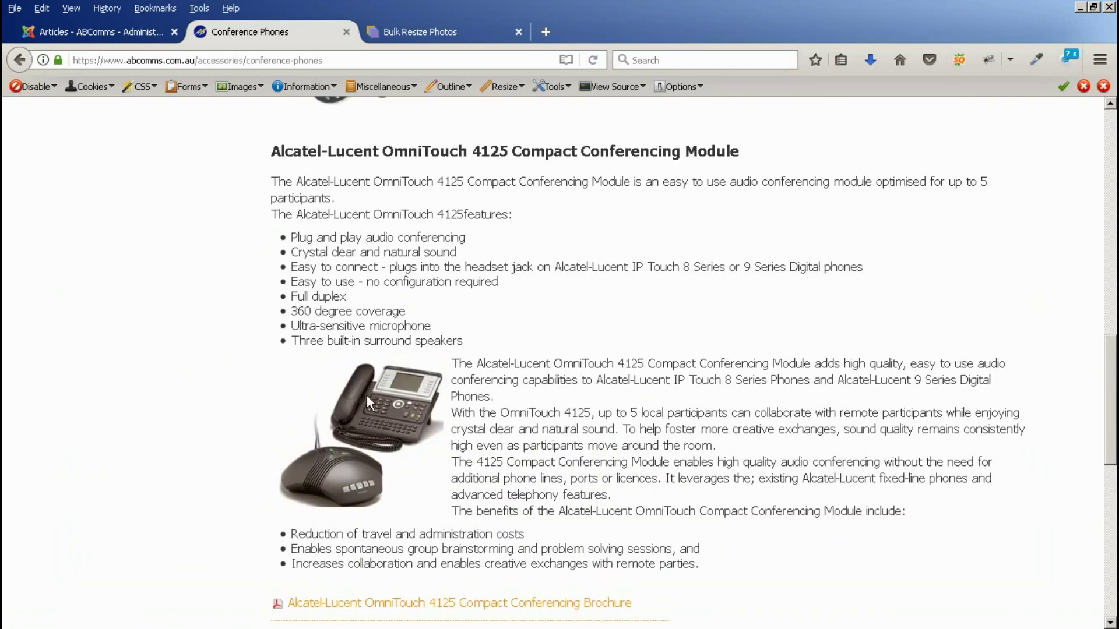
pyautogui.scroll(6, 167, 353)
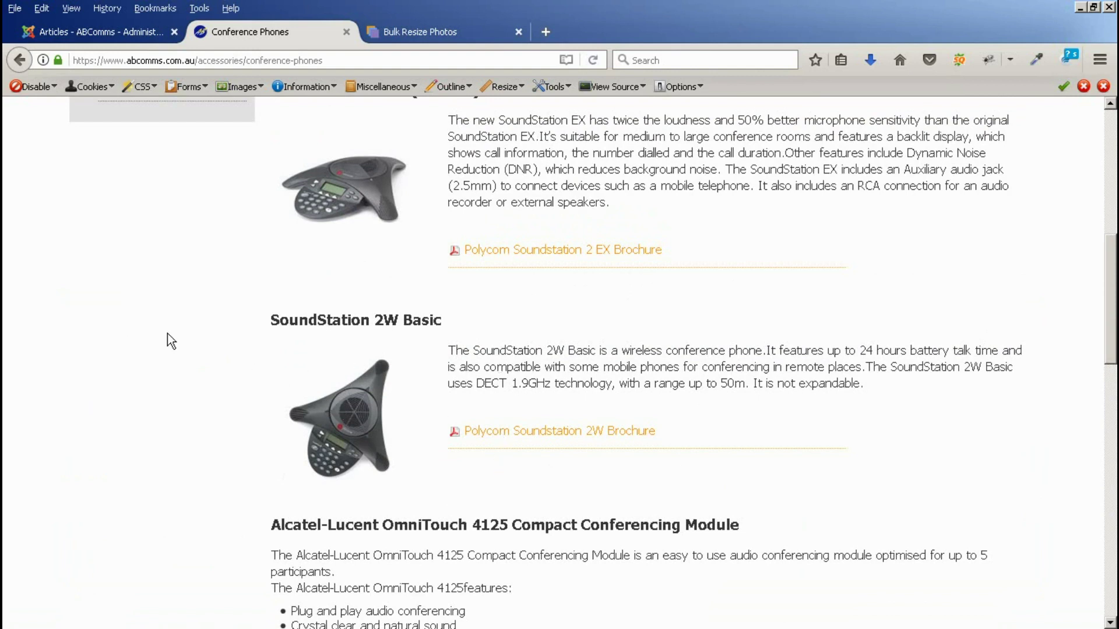
pyautogui.scroll(2, 357, 263)
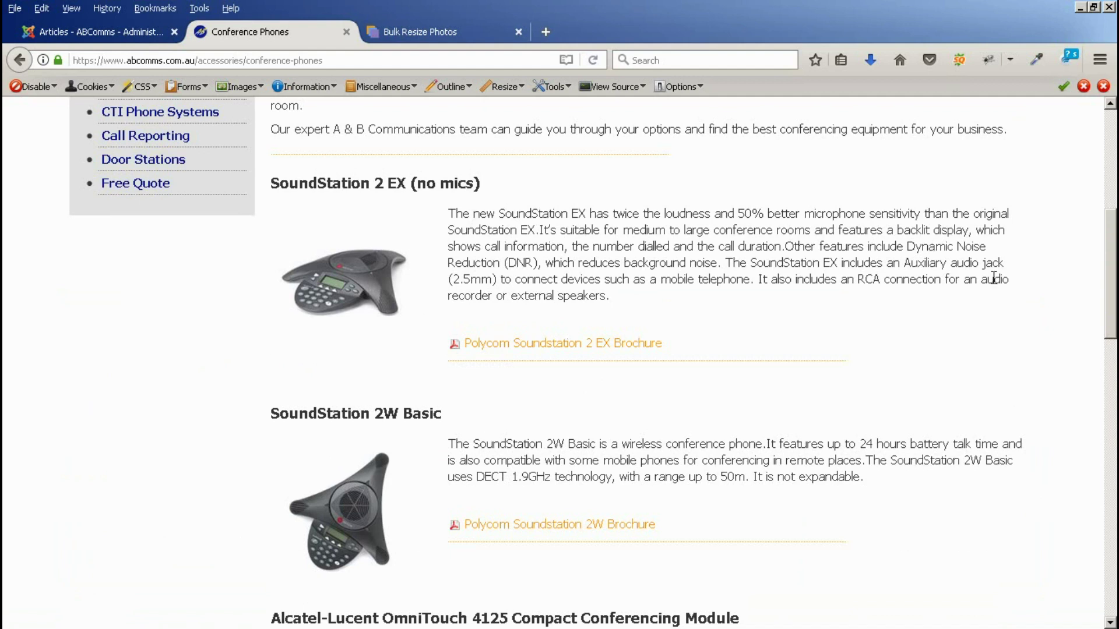
pyautogui.moveTo(1111, 274); pyautogui.dragTo(1111, 220)
pyautogui.scroll(1, 1111, 220)
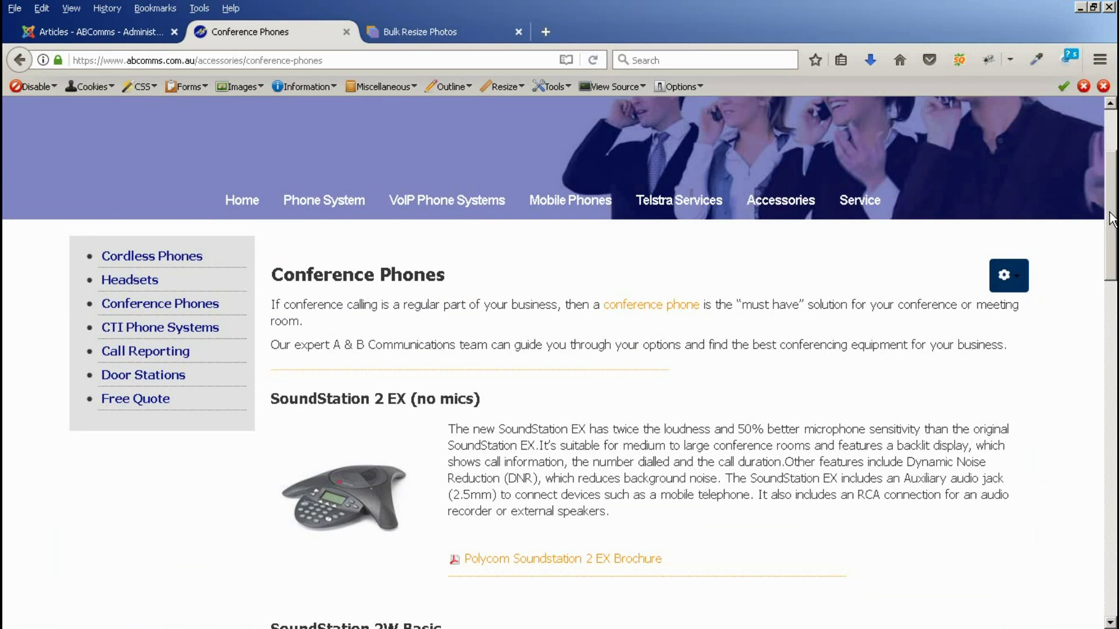